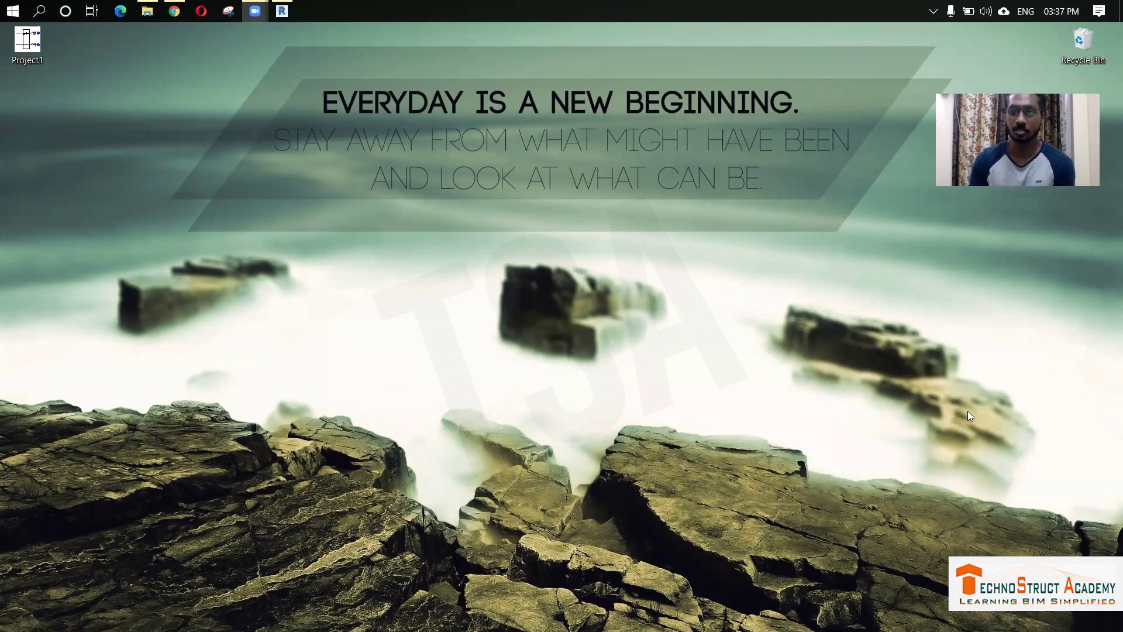
Step: Switch to Revit and create a new family from the Metric Generic Model template
click(282, 11)
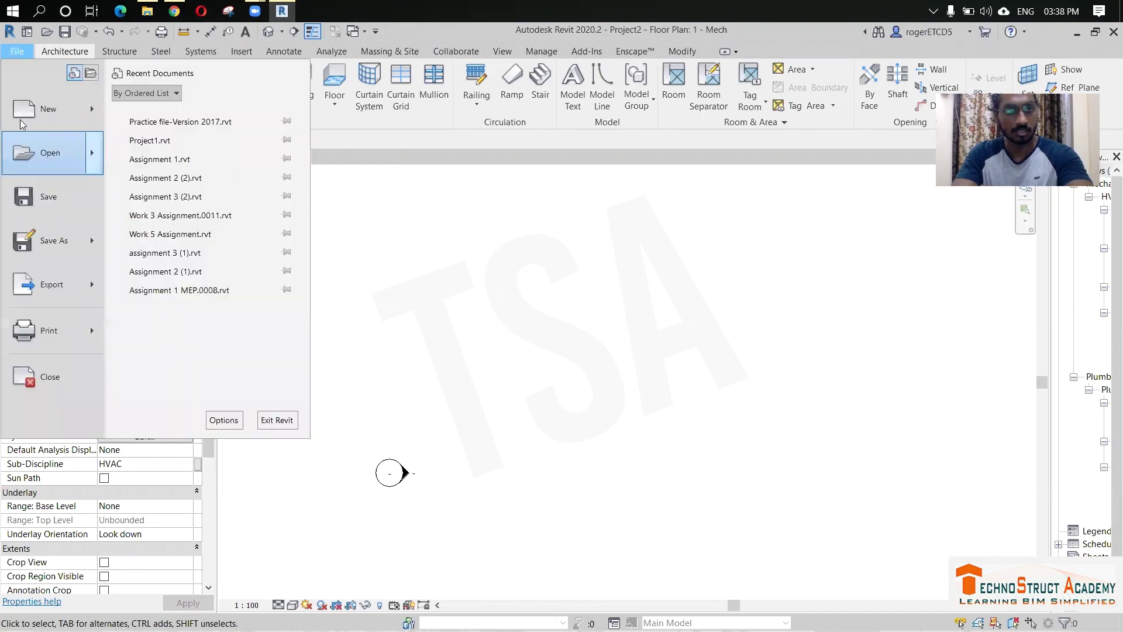
mouse_move(43, 114)
click(162, 145)
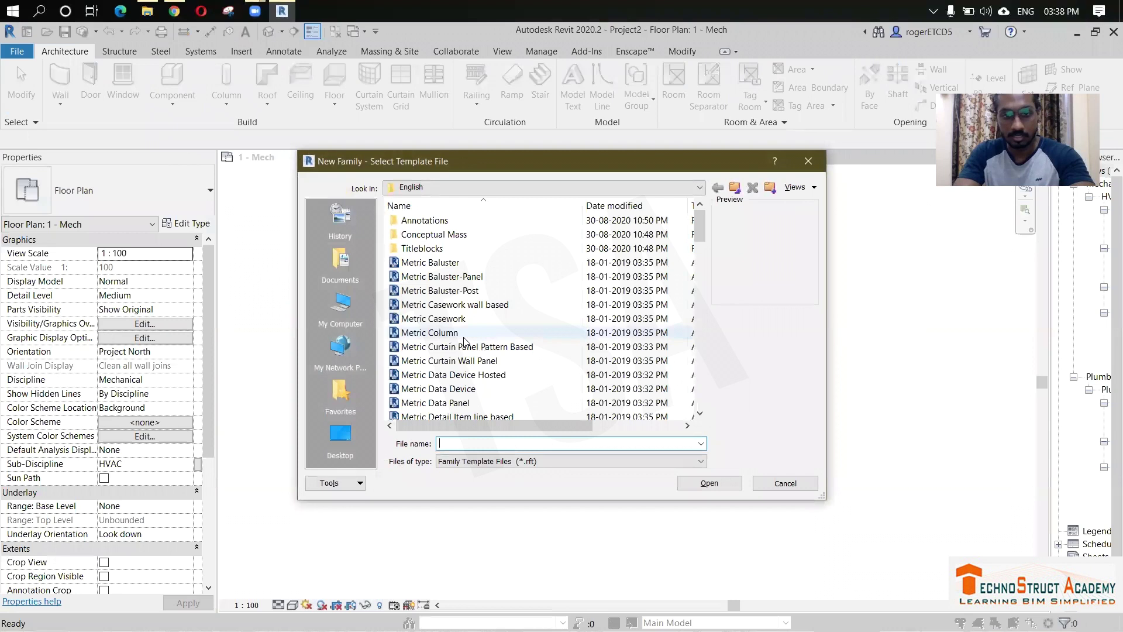
scroll(464, 341, down, 2)
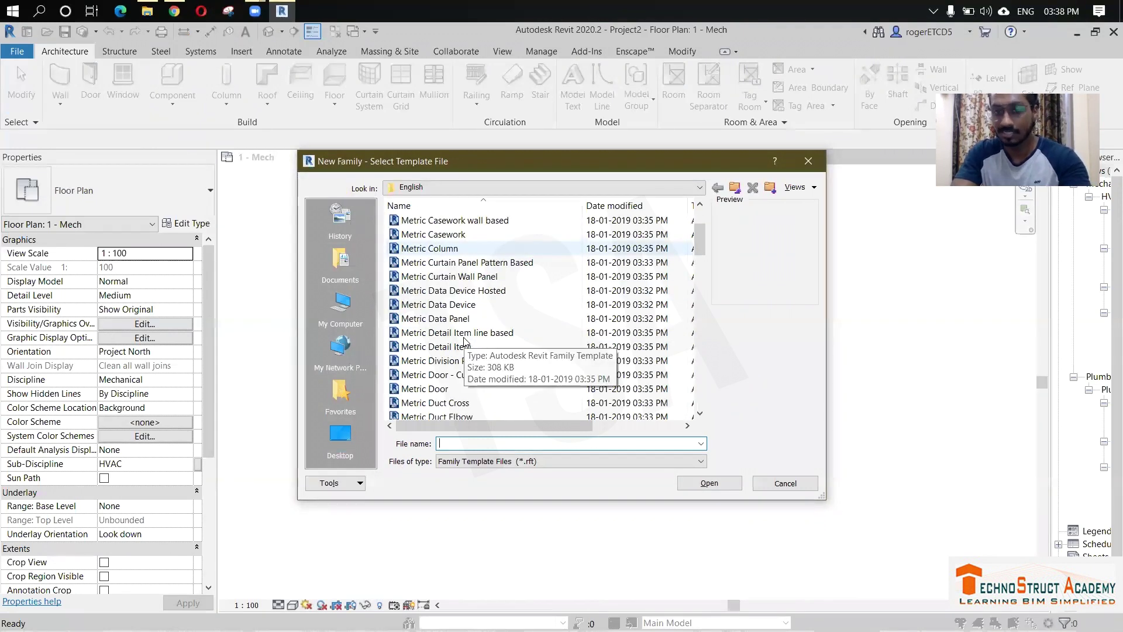
scroll(464, 341, down, 10)
scroll(464, 341, down, 3)
scroll(464, 341, up, 4)
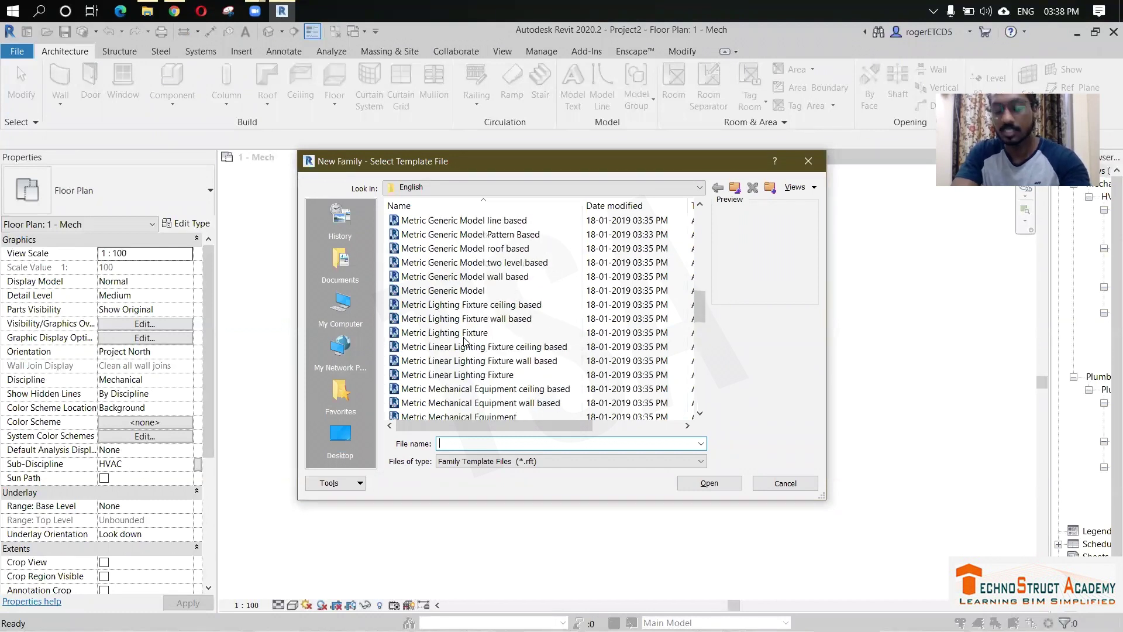
click(457, 290)
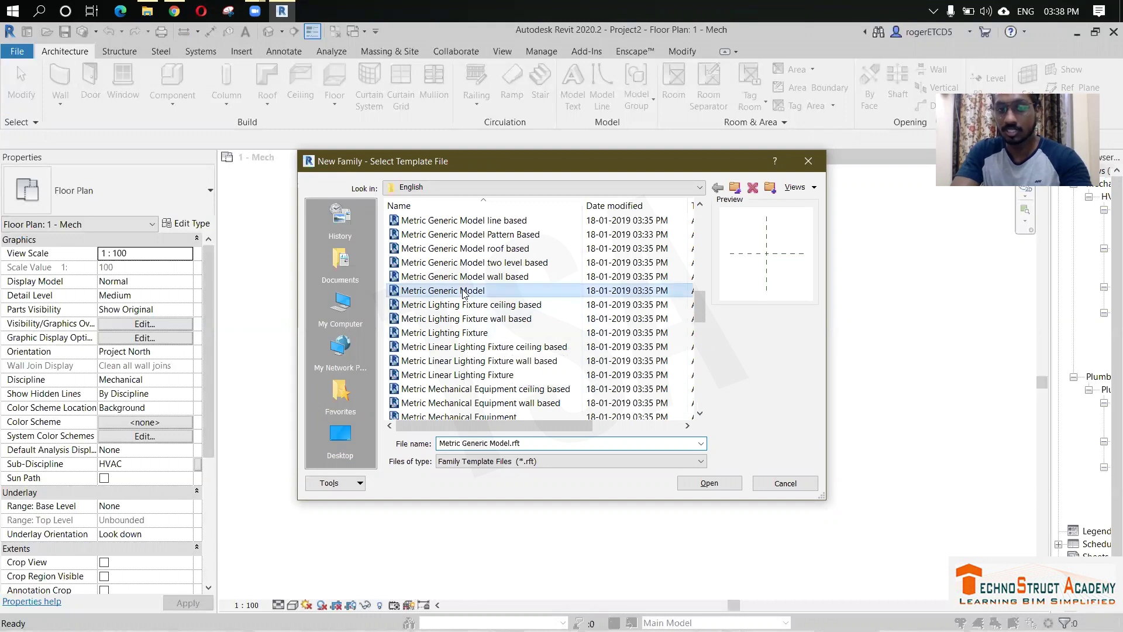
click(729, 486)
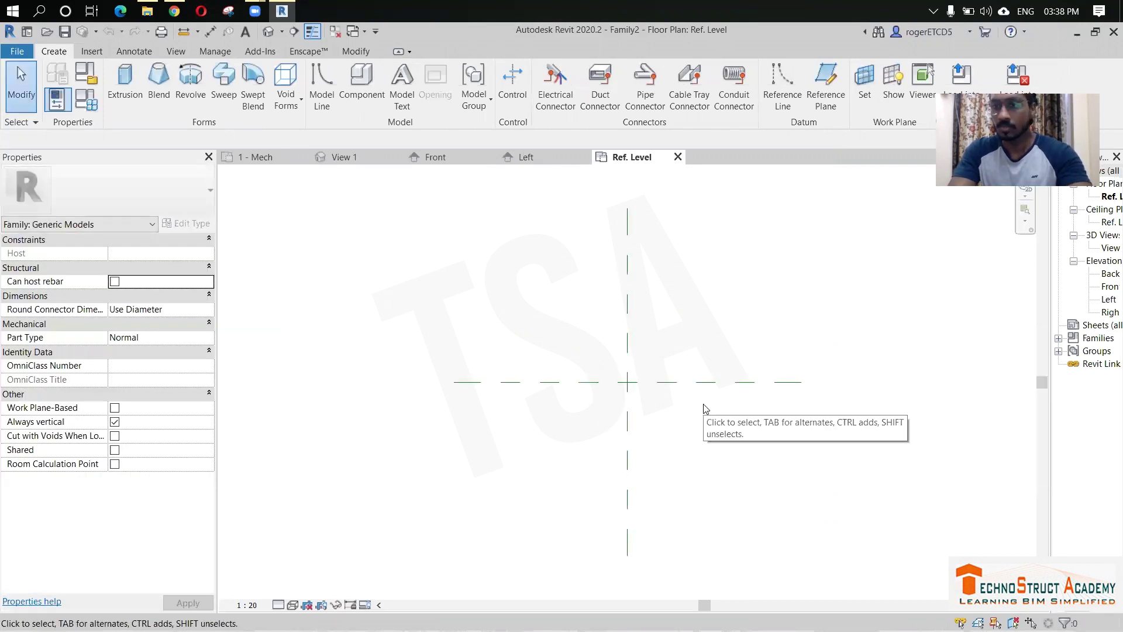
Step: Set the family category to Duct Accessories
click(81, 77)
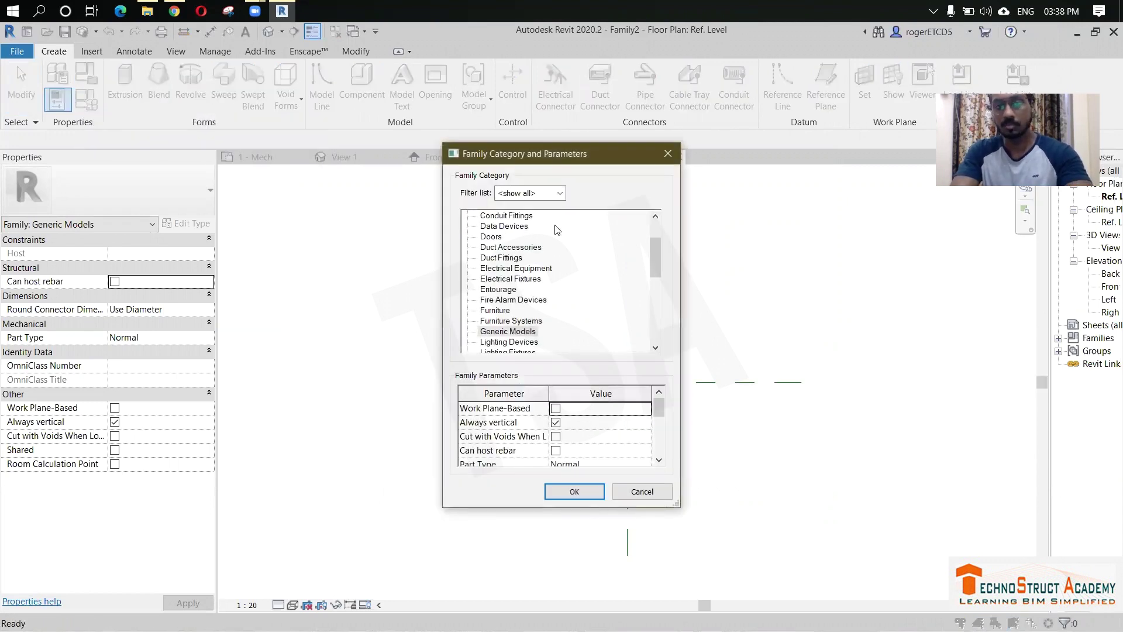
scroll(545, 333, down, 2)
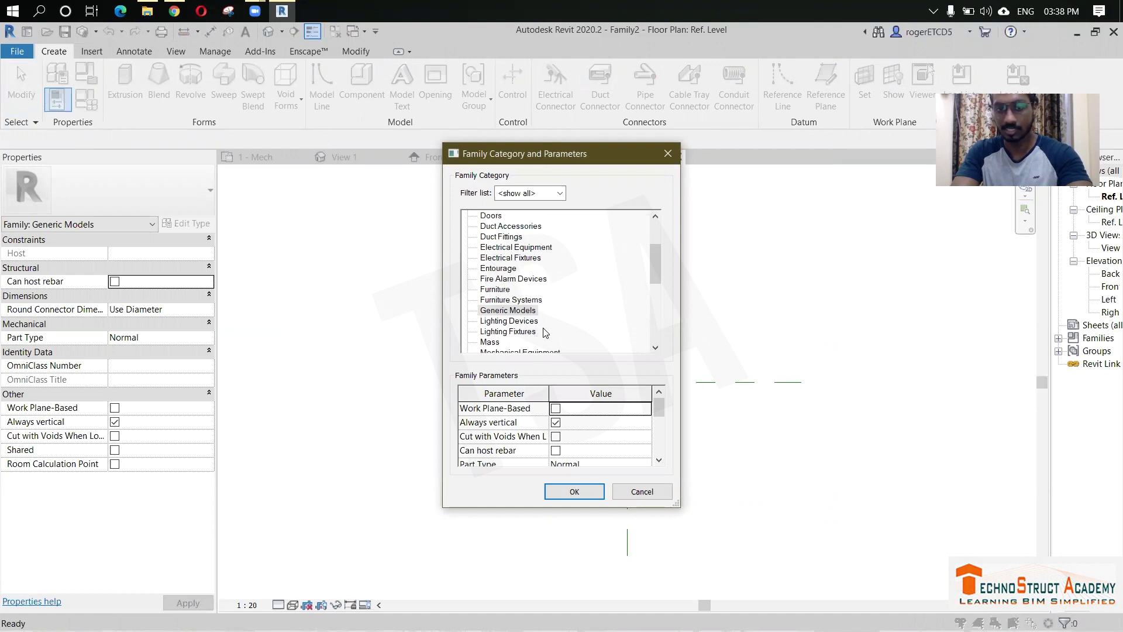
scroll(546, 332, up, 2)
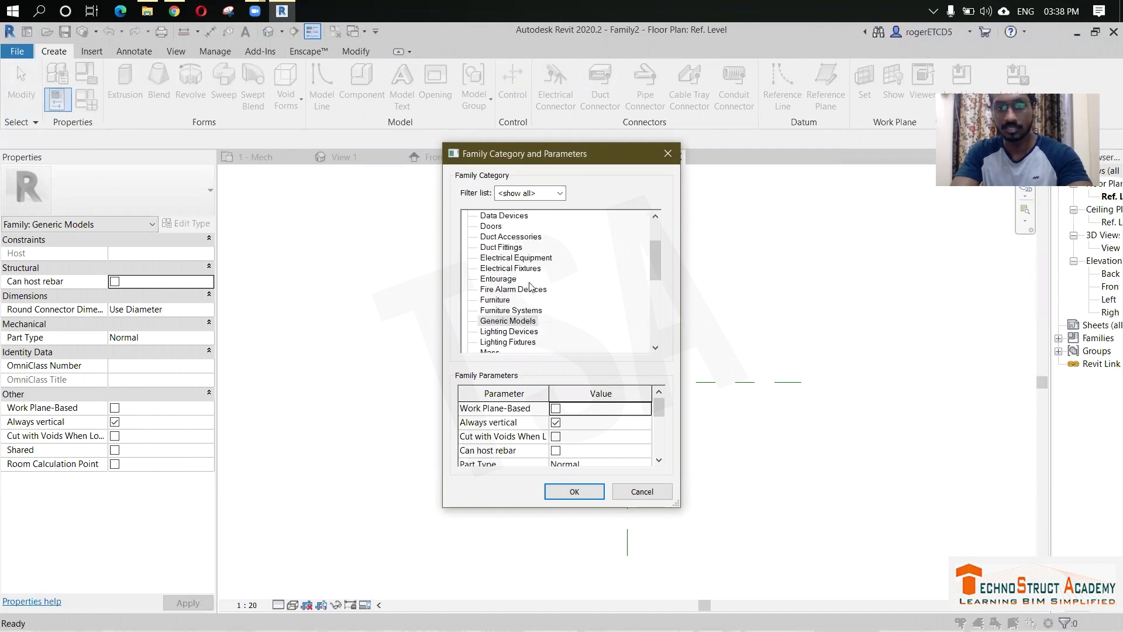
click(515, 237)
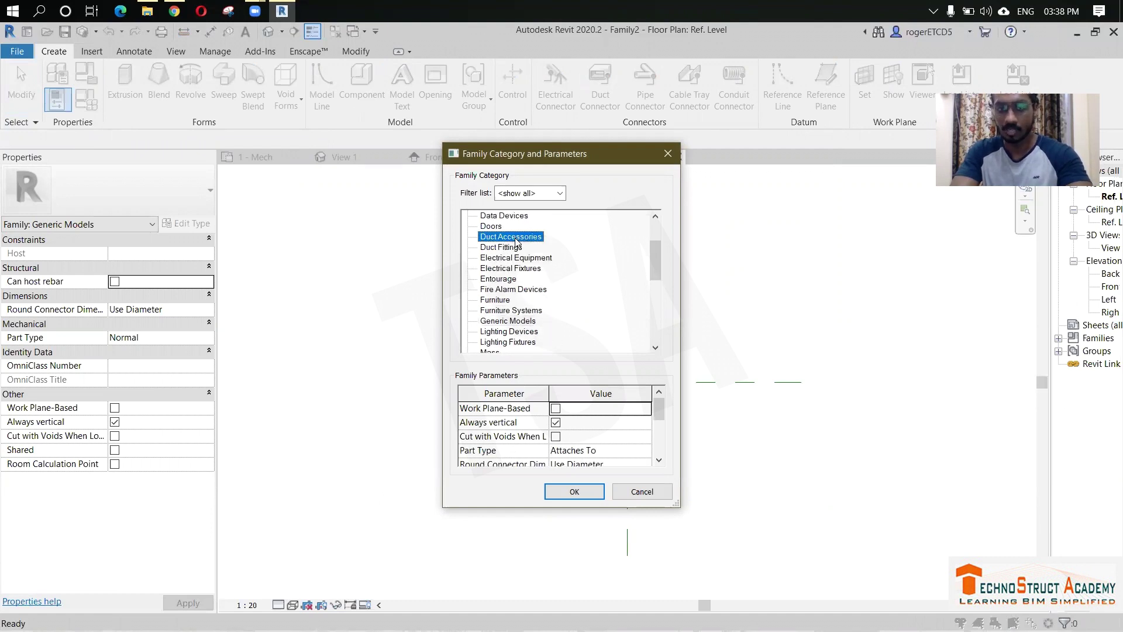
click(595, 492)
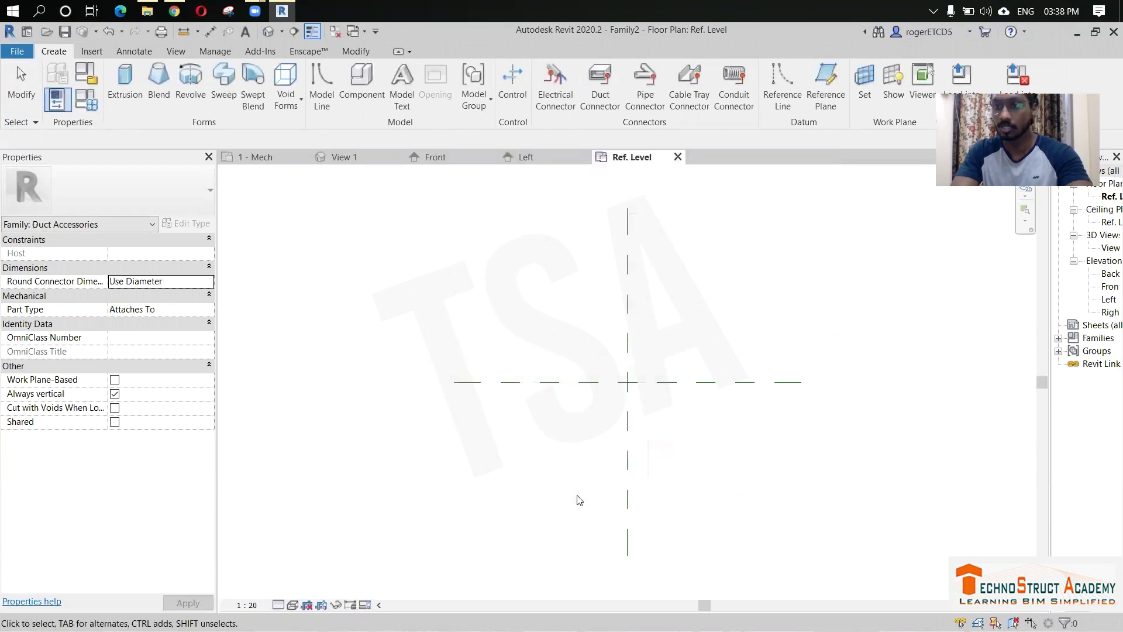
Step: Widen the project browser and open the Front elevation view
middle_drag(755, 477, 728, 478)
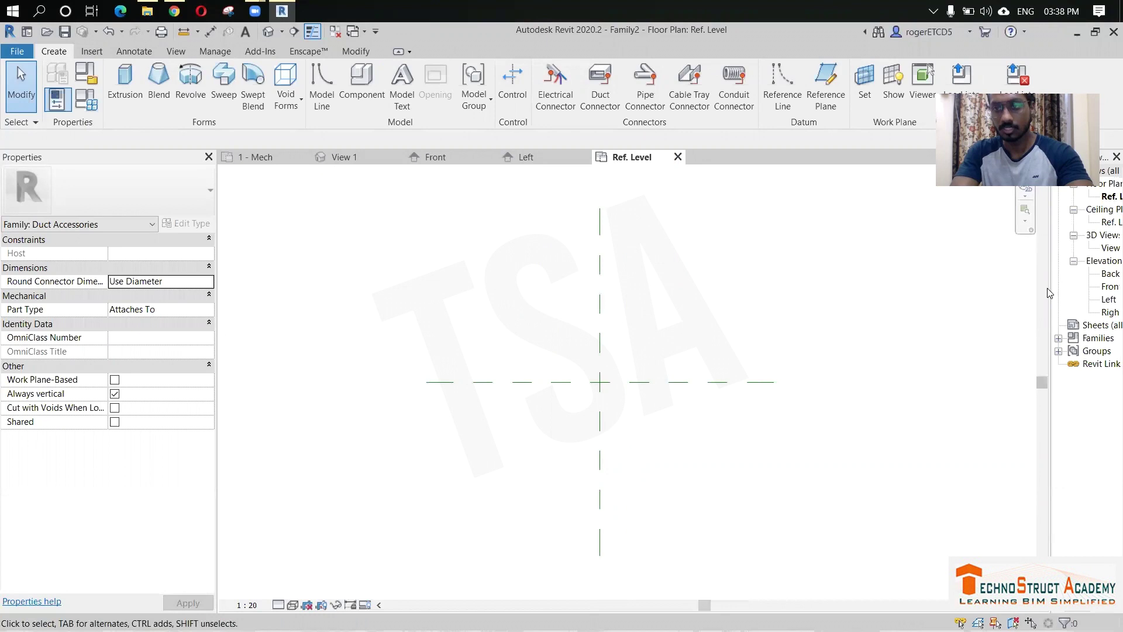
drag(1052, 293, 973, 293)
click(1033, 287)
double_click(1033, 287)
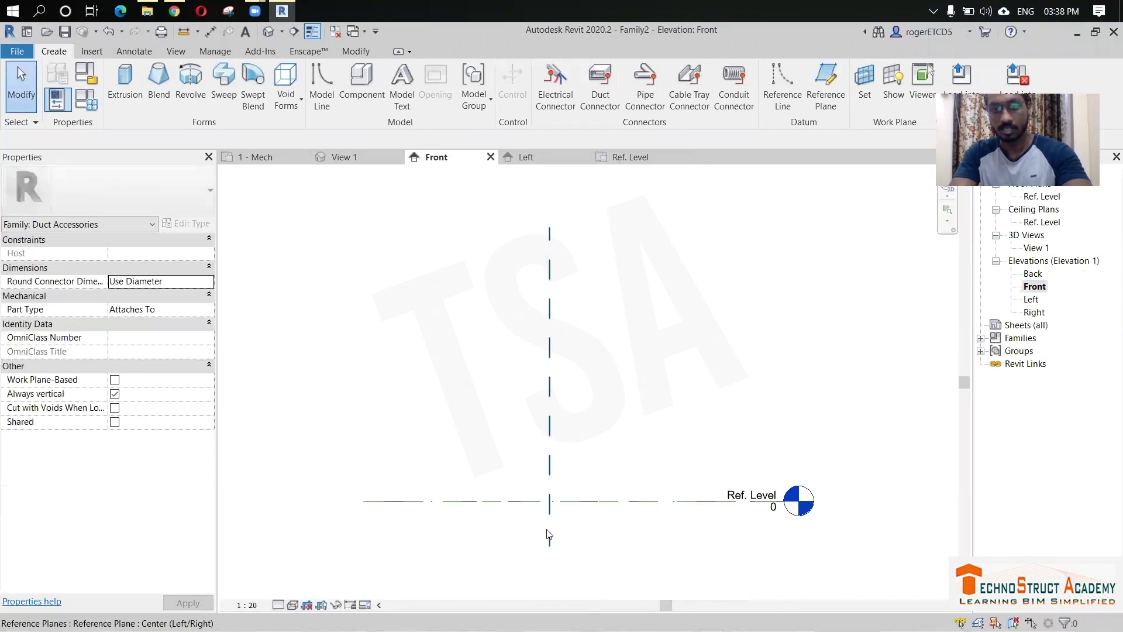
Step: Create an extrusion from a closed inverted-L profile about 220 mm tall, with a 200 mm inner horizontal edge, around the reference plane intersection
click(126, 96)
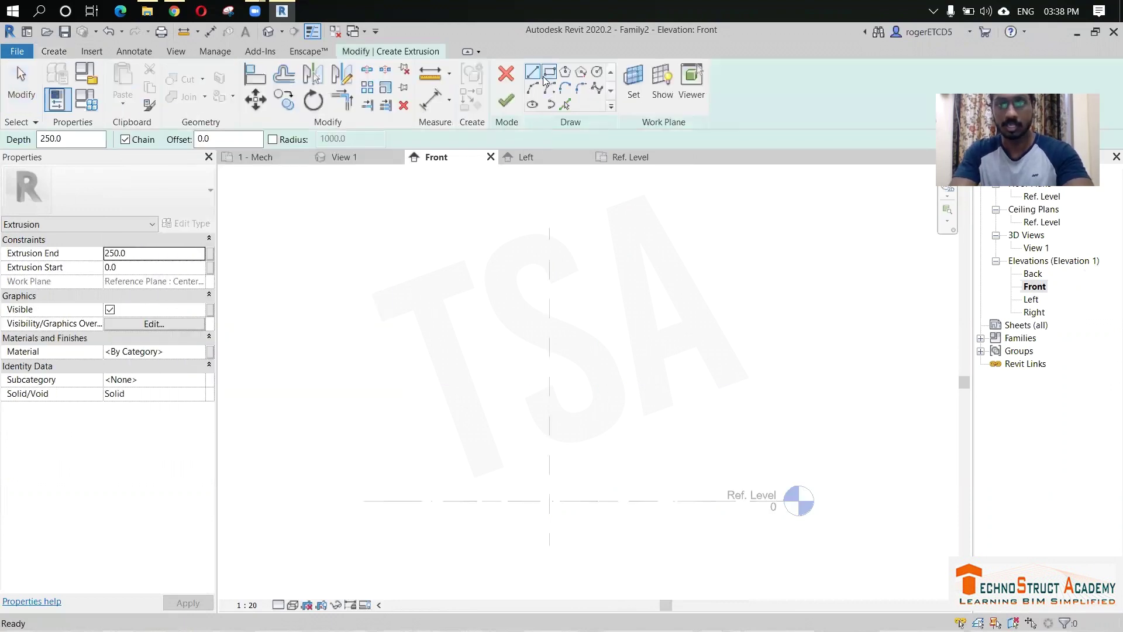
scroll(562, 508, up, 3)
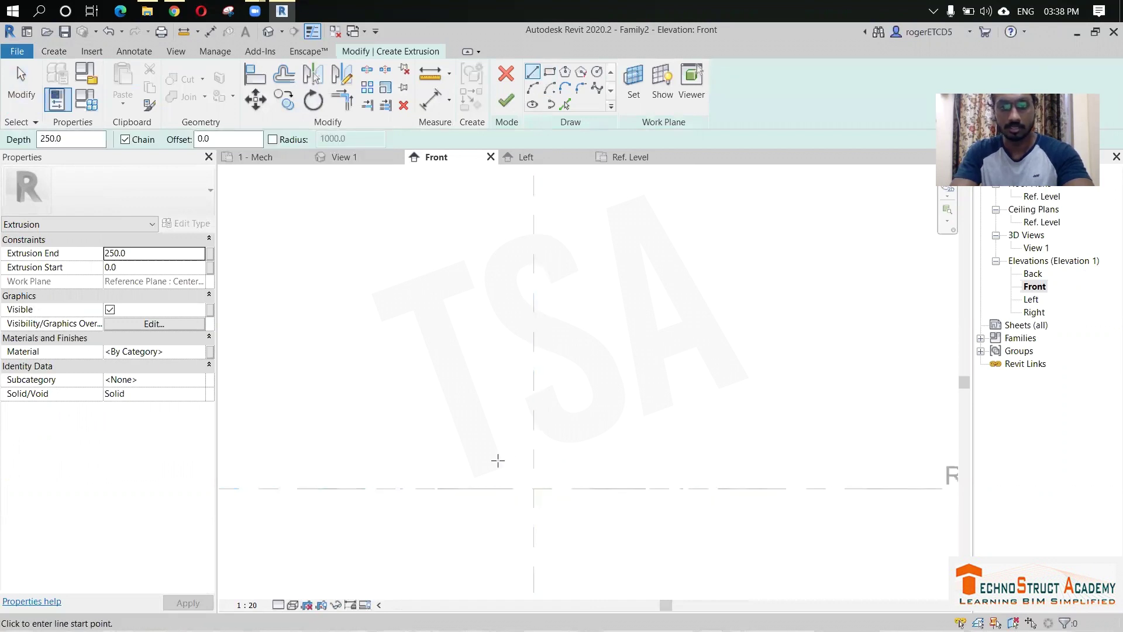
click(565, 459)
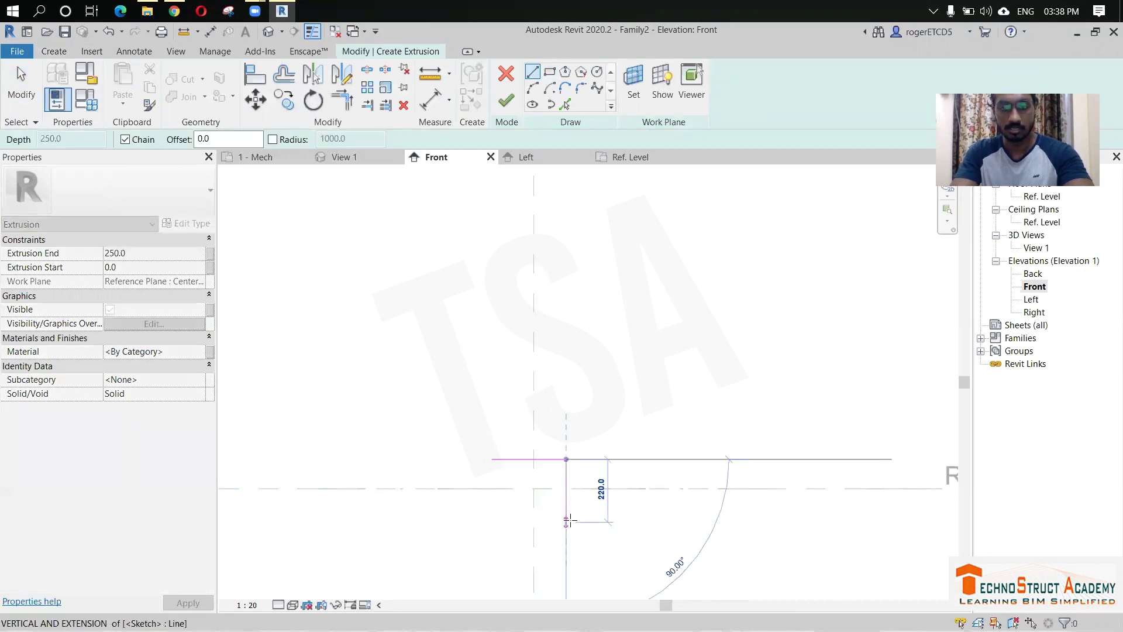
click(565, 521)
click(549, 520)
click(549, 476)
click(492, 476)
click(492, 459)
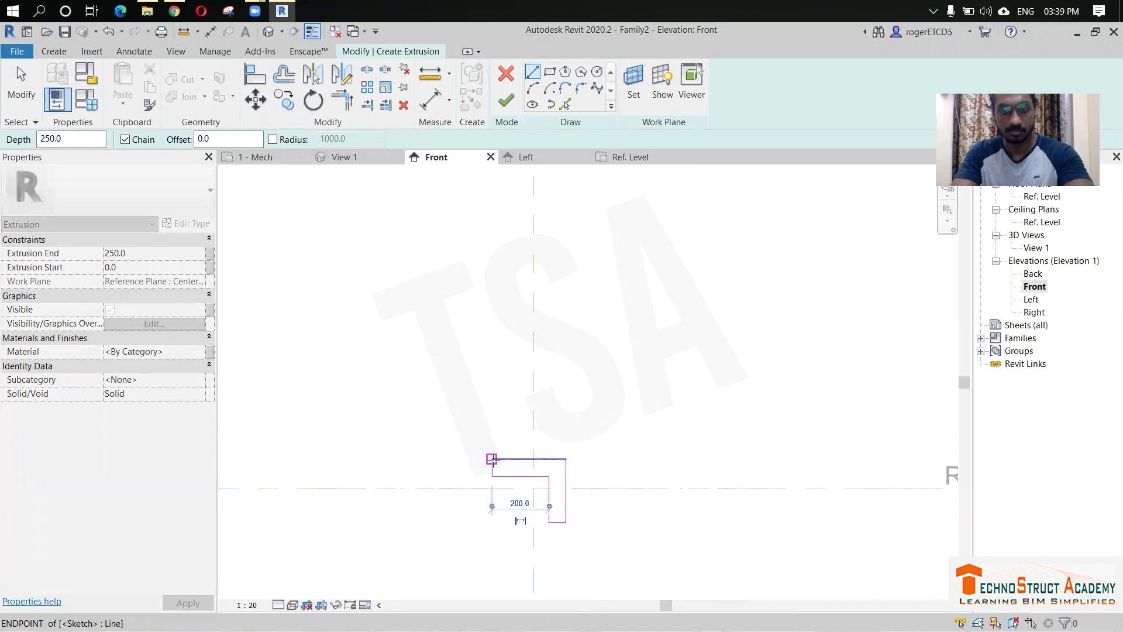
click(506, 100)
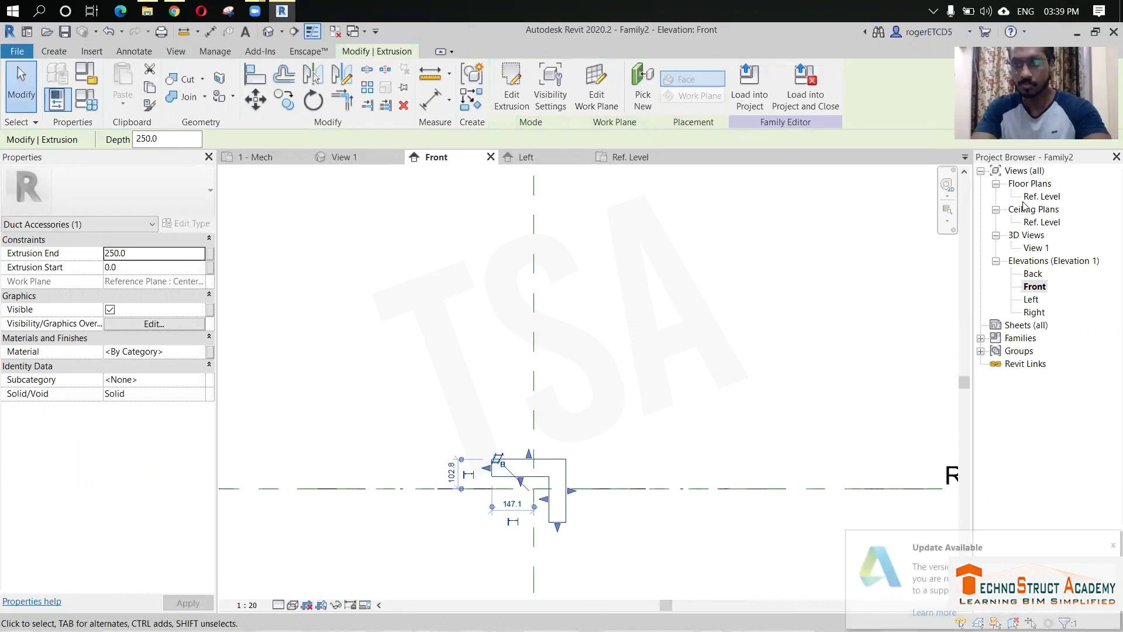
Step: In the Ref. Level floor plan, draw two horizontal reference planes, one above and one below the horizontal center plane
double_click(1041, 196)
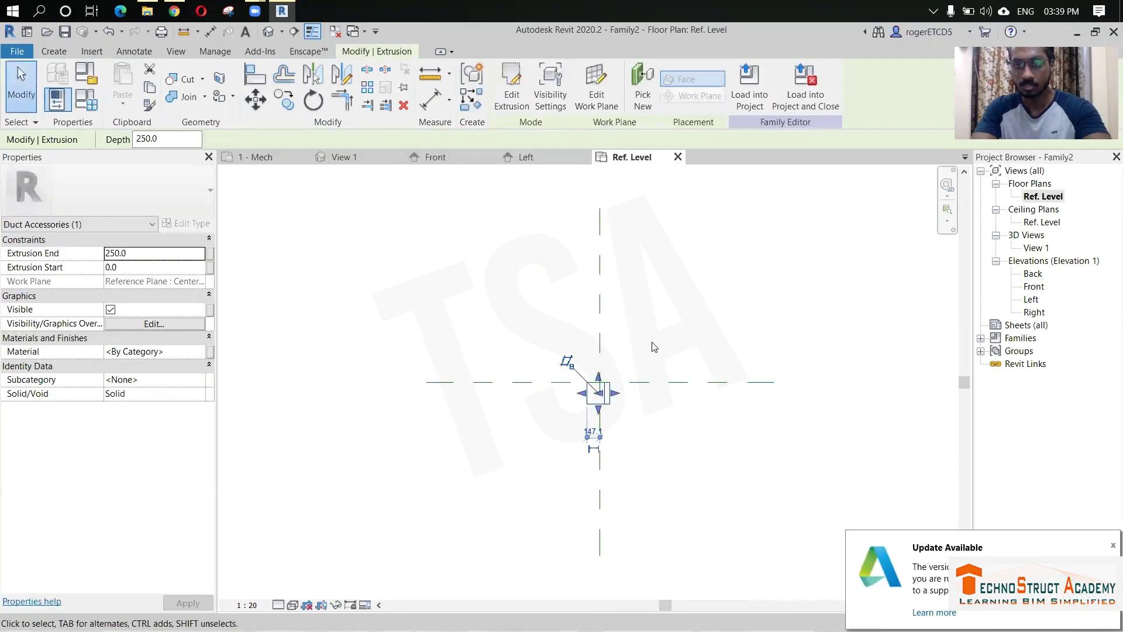
middle_drag(654, 347, 585, 403)
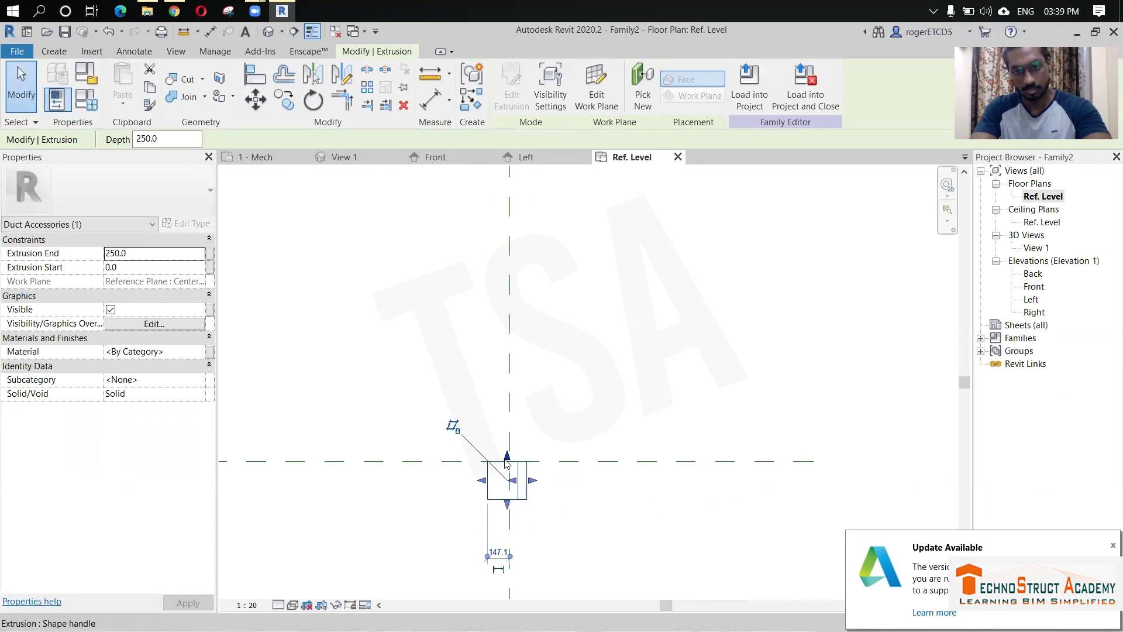
click(591, 421)
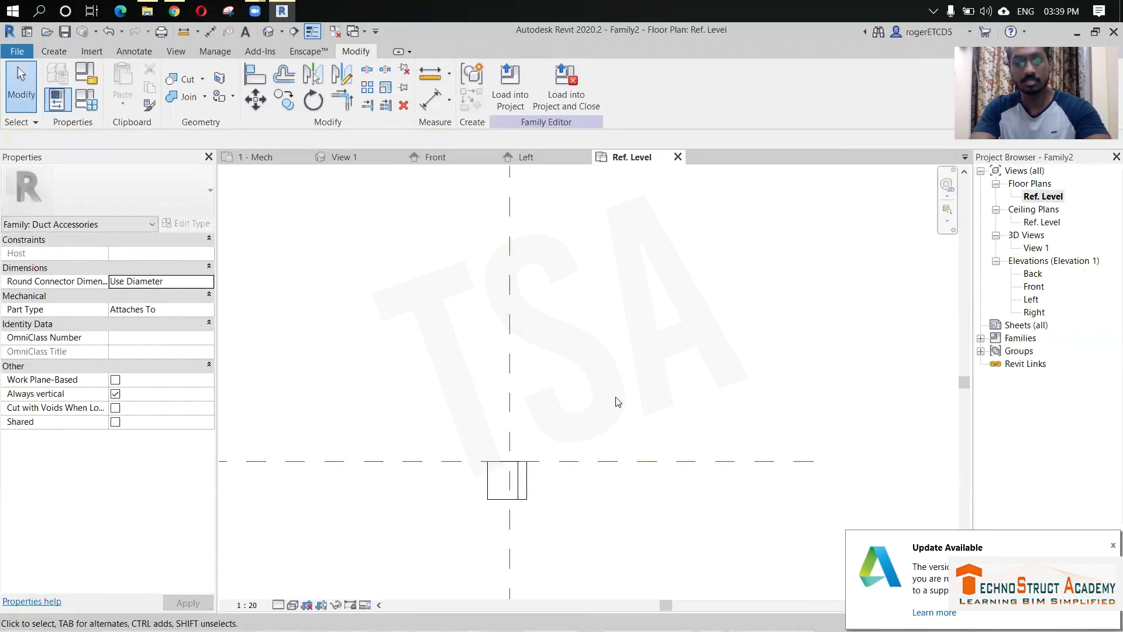
key(r)
key(p)
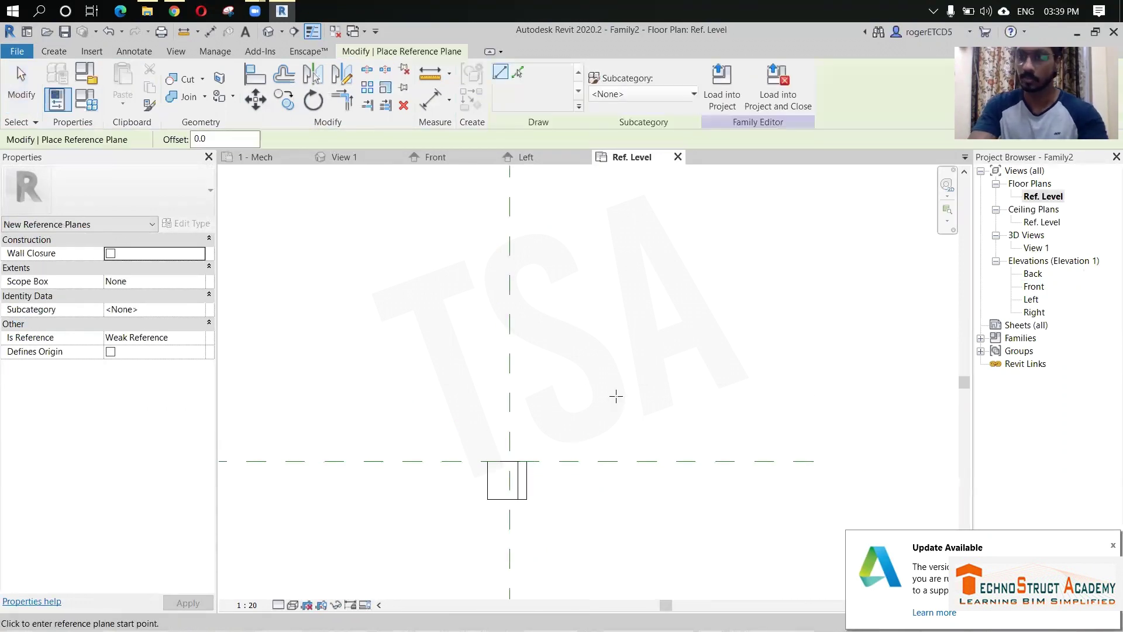
scroll(342, 386, down, 1)
click(233, 367)
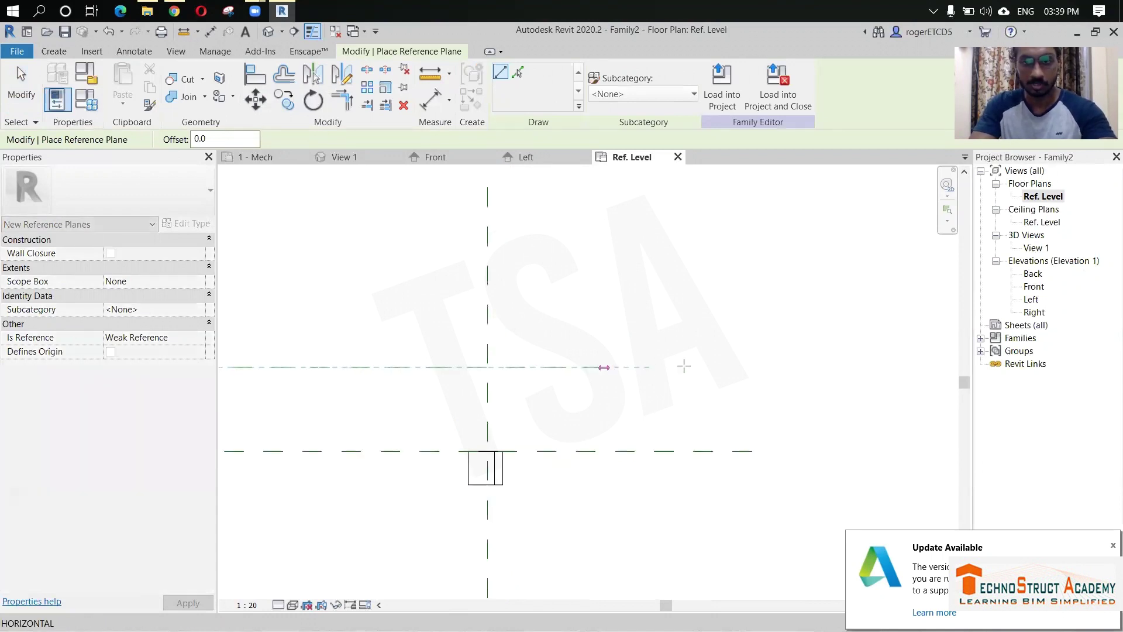
click(753, 367)
click(231, 537)
click(753, 537)
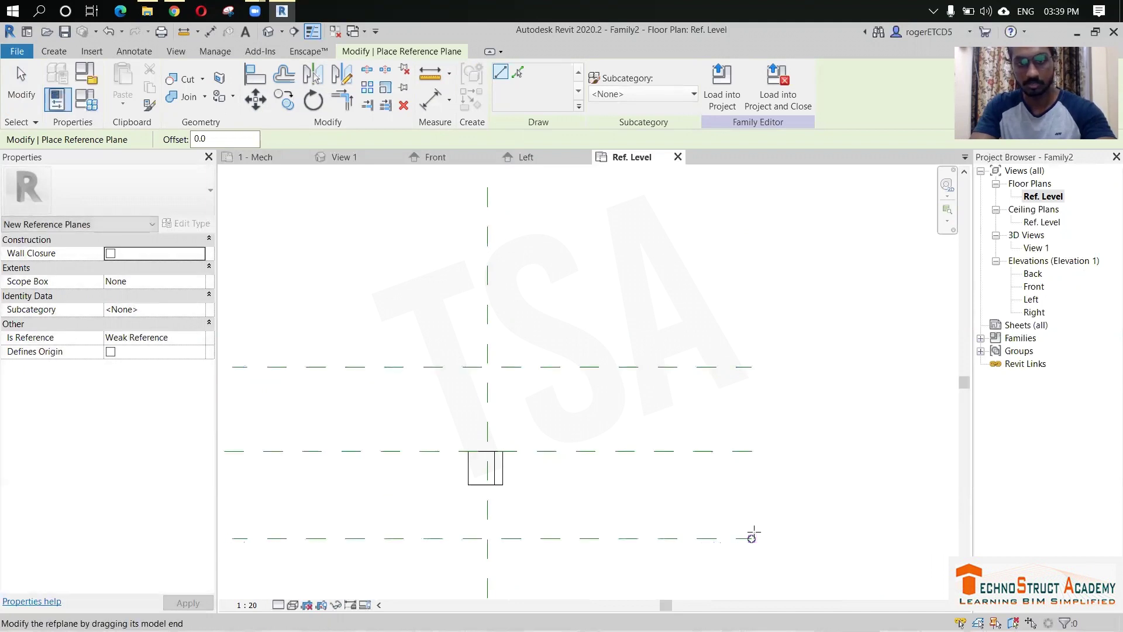
key(Escape)
key(Escape)
Step: Stretch both ends of the L-shaped extrusion to the outer horizontal reference planes and lock them there
click(493, 486)
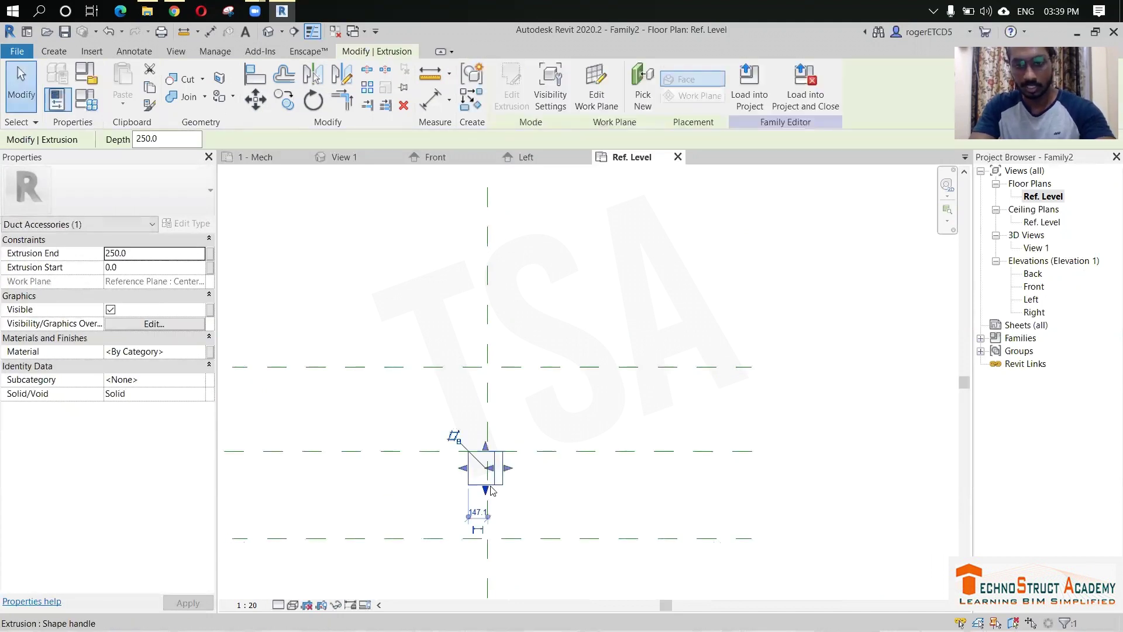
scroll(485, 499, up, 2)
drag(485, 491, 489, 557)
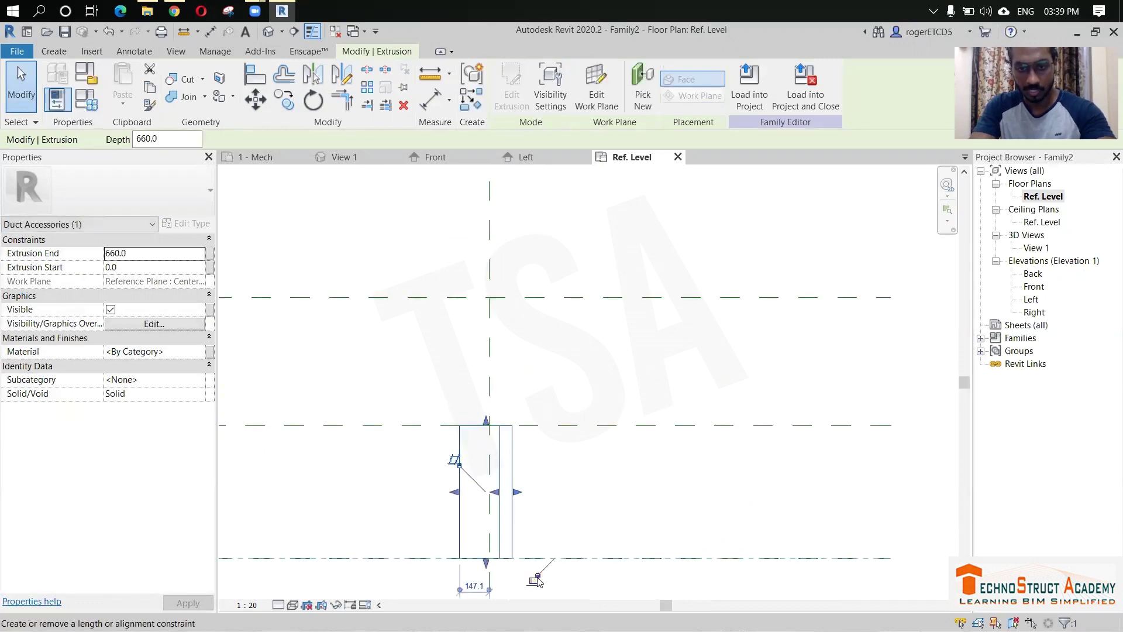
drag(485, 420, 485, 298)
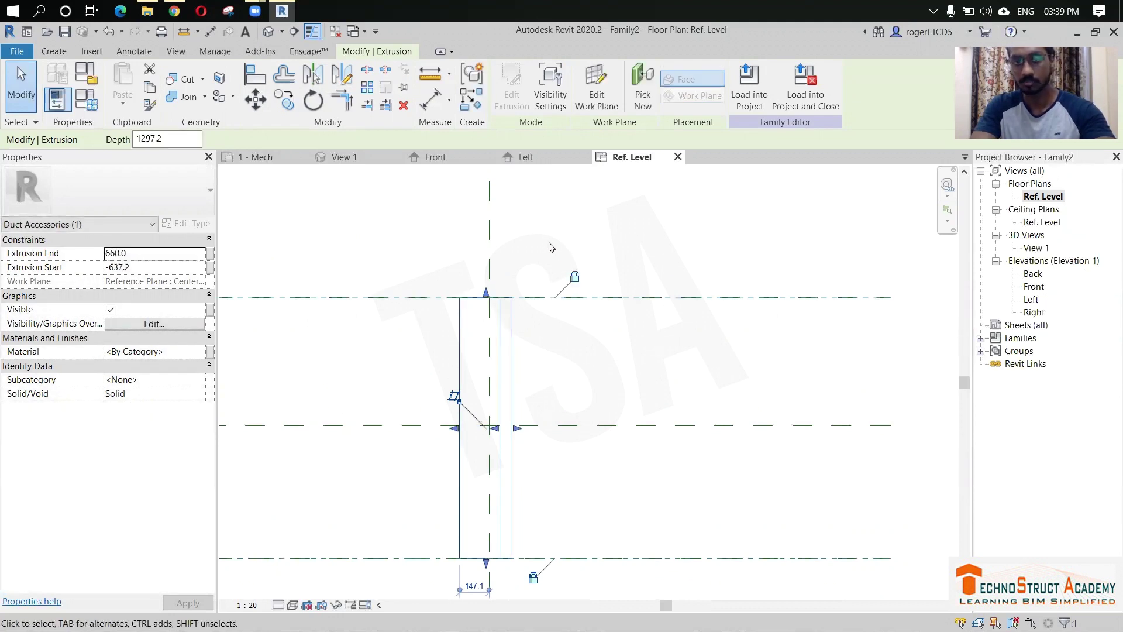
click(557, 252)
Step: Add a continuous aligned dimension across the three horizontal reference planes and make its segments equal
key(d)
key(i)
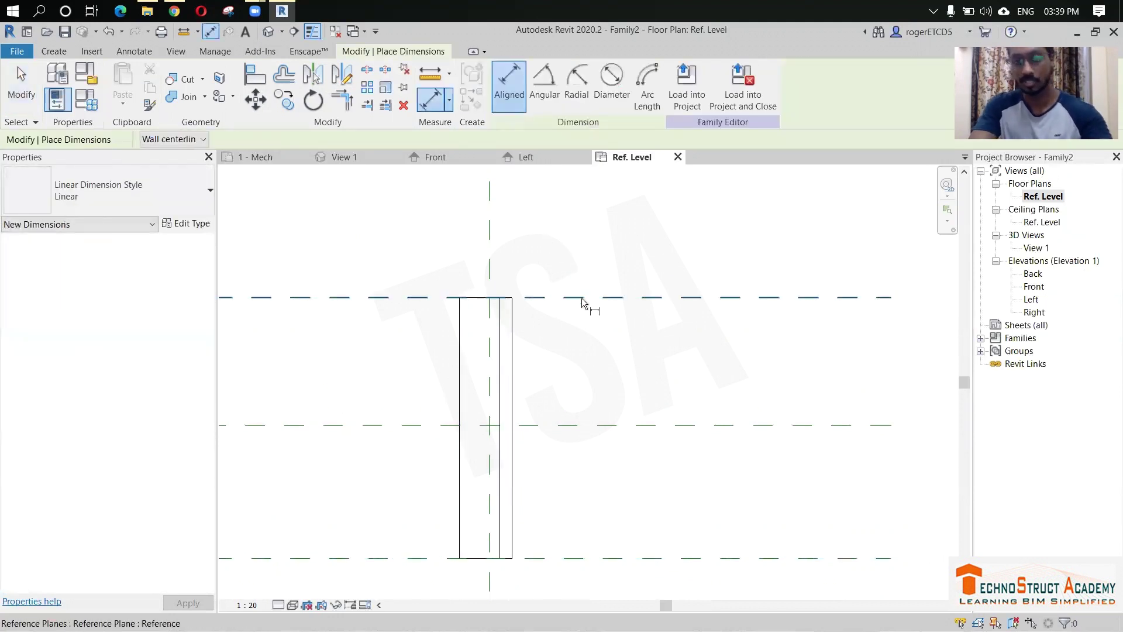
click(582, 297)
click(636, 425)
click(631, 556)
click(634, 498)
click(685, 426)
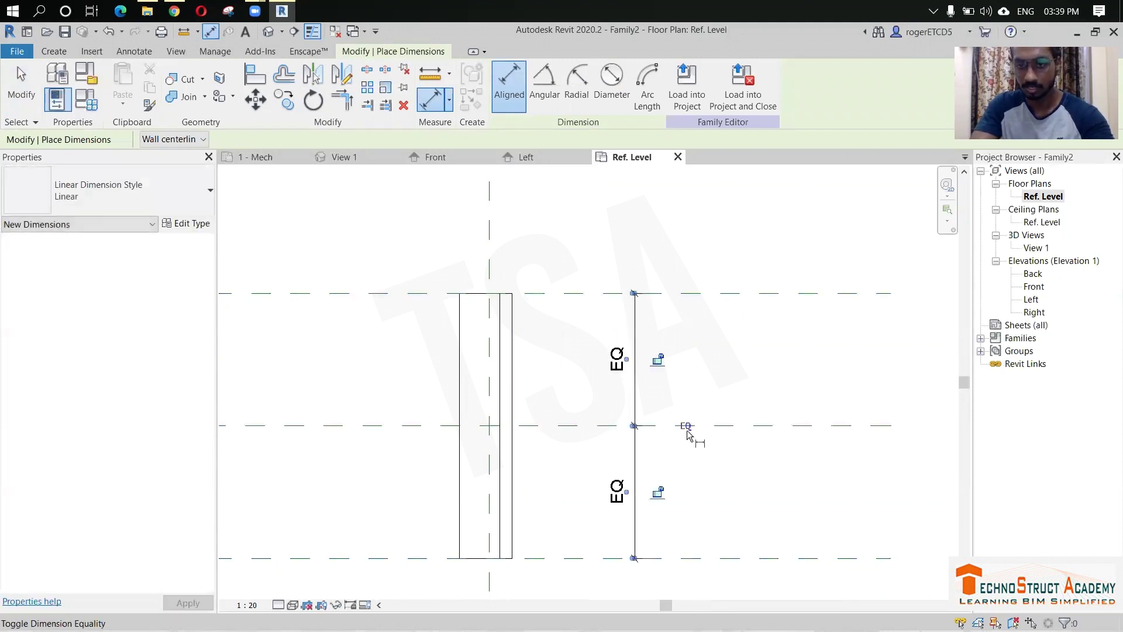
Step: Add an overall aligned dimension between the two outer horizontal reference planes
click(737, 295)
click(758, 559)
click(753, 486)
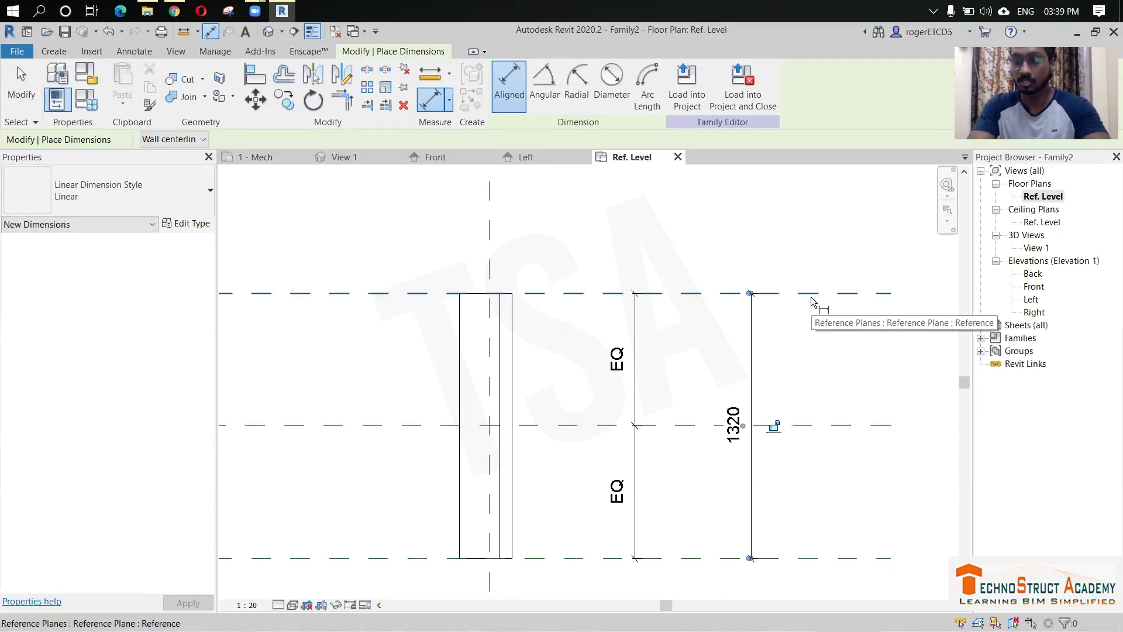
Step: Start a new extrusion and sketch a circle of about 25 mm radius inside the upper end of the L-shaped body
click(64, 52)
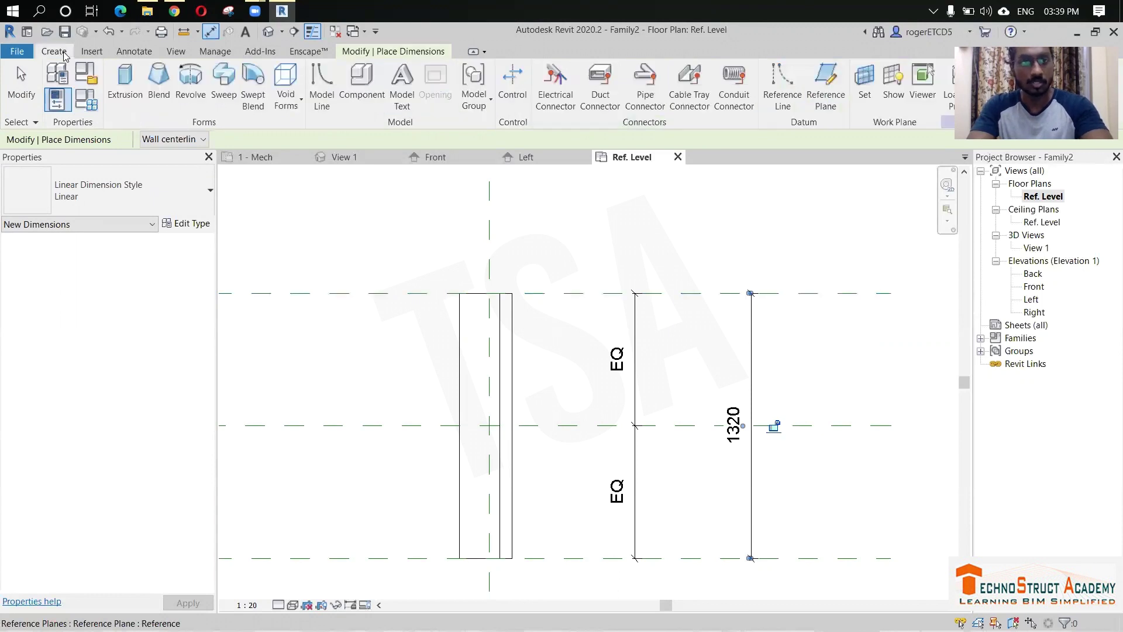
click(124, 81)
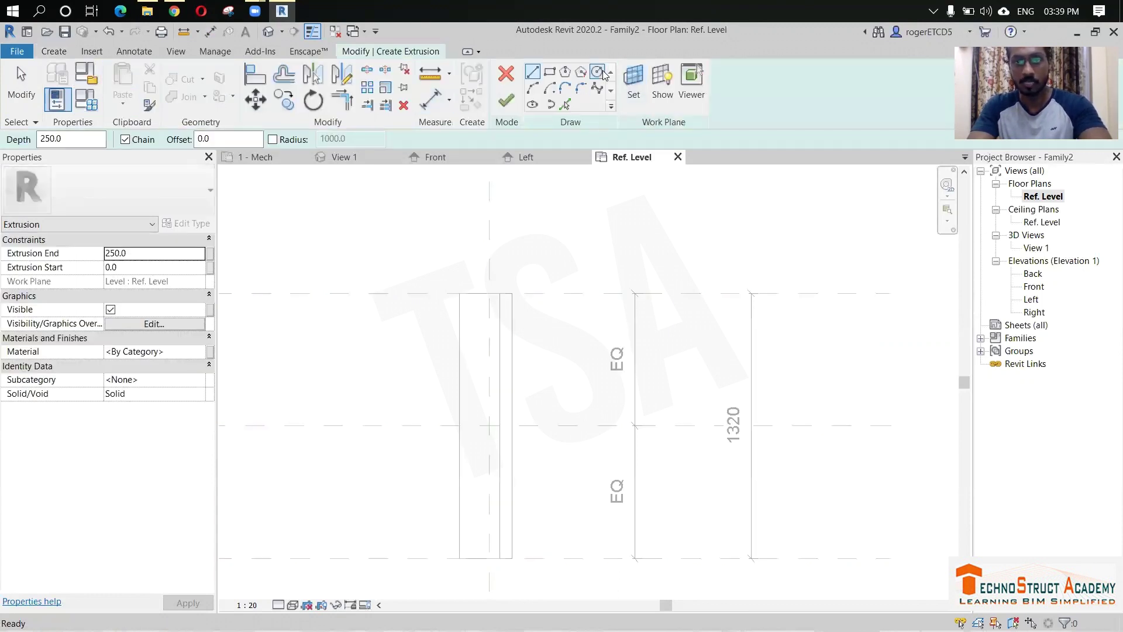
click(601, 73)
scroll(488, 302, up, 4)
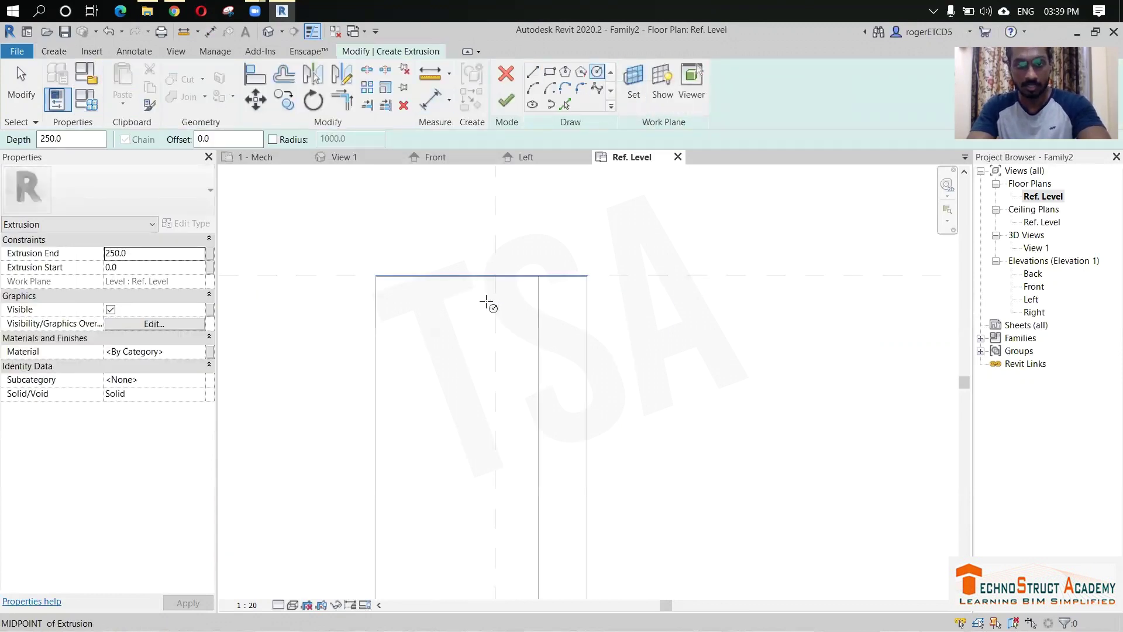
click(466, 330)
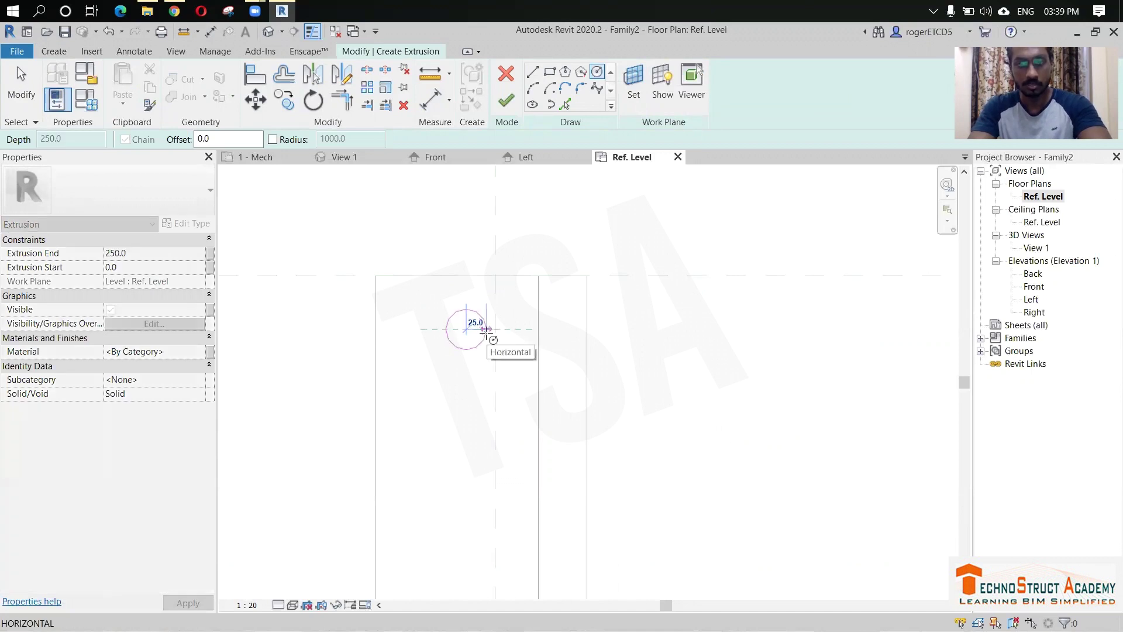
click(486, 330)
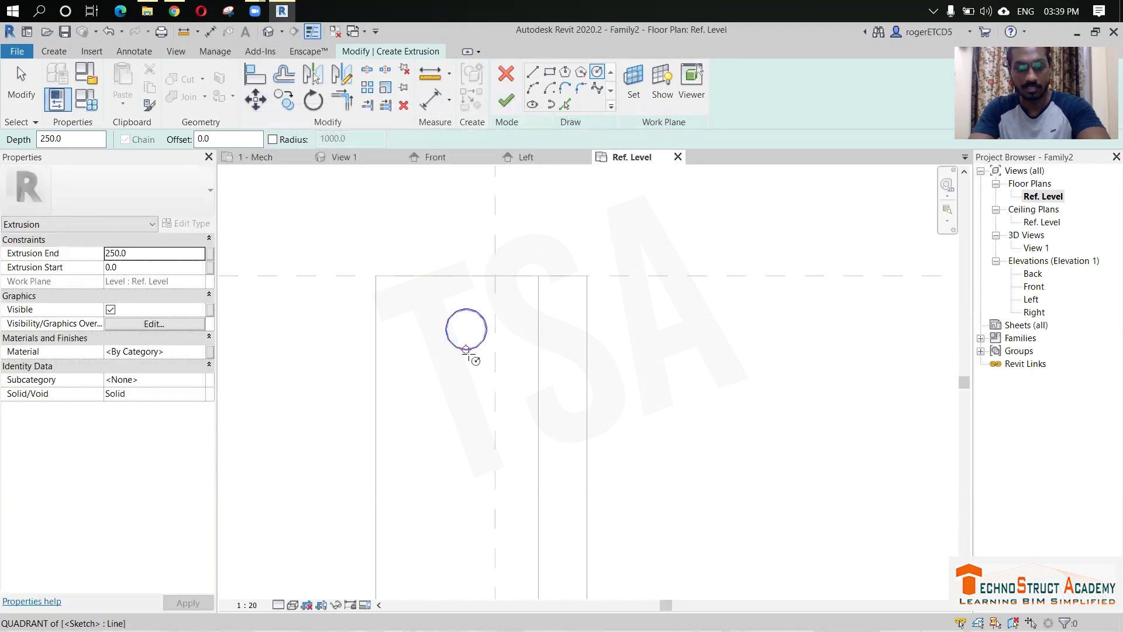
Step: Mirror the sketched circle about the middle horizontal reference plane to copy it to the other end of the L-shaped body
key(Escape)
click(466, 349)
key(m)
key(m)
scroll(591, 212, down, 3)
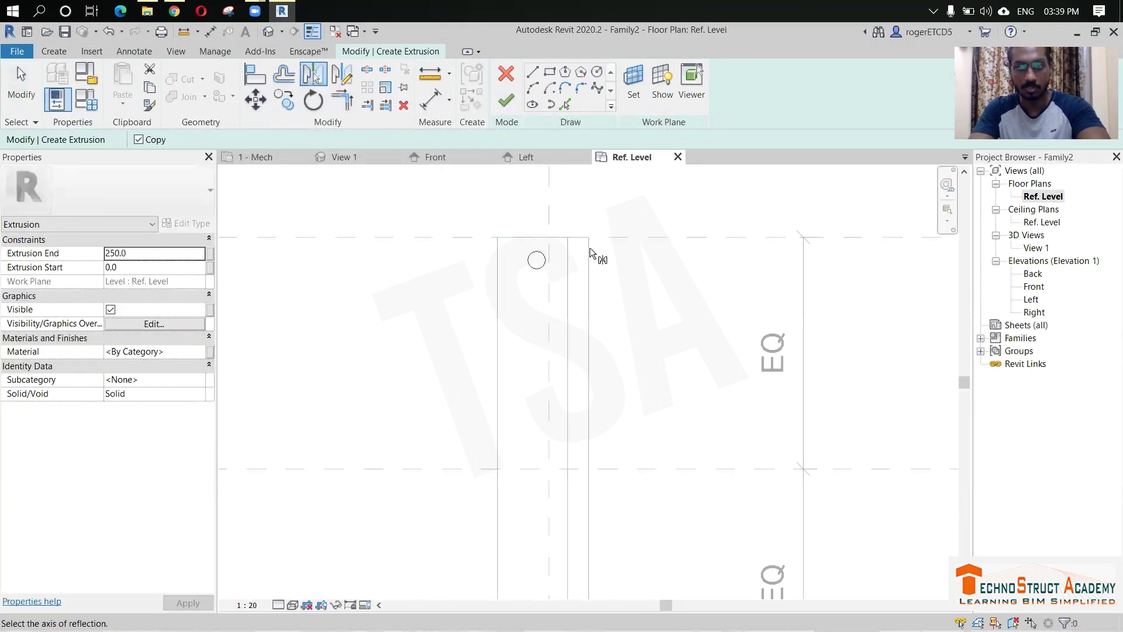
click(622, 456)
scroll(614, 433, down, 2)
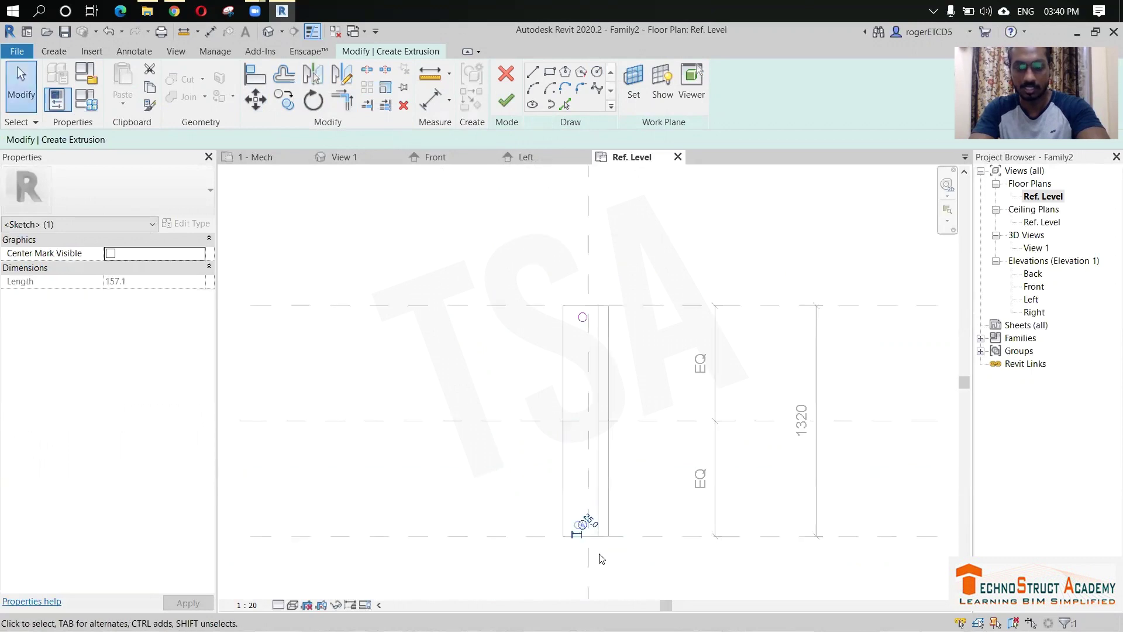
scroll(602, 559, up, 3)
scroll(561, 489, down, 3)
key(Escape)
Step: Add an aligned dimension from each circle to its nearest outer horizontal reference plane
scroll(572, 284, up, 3)
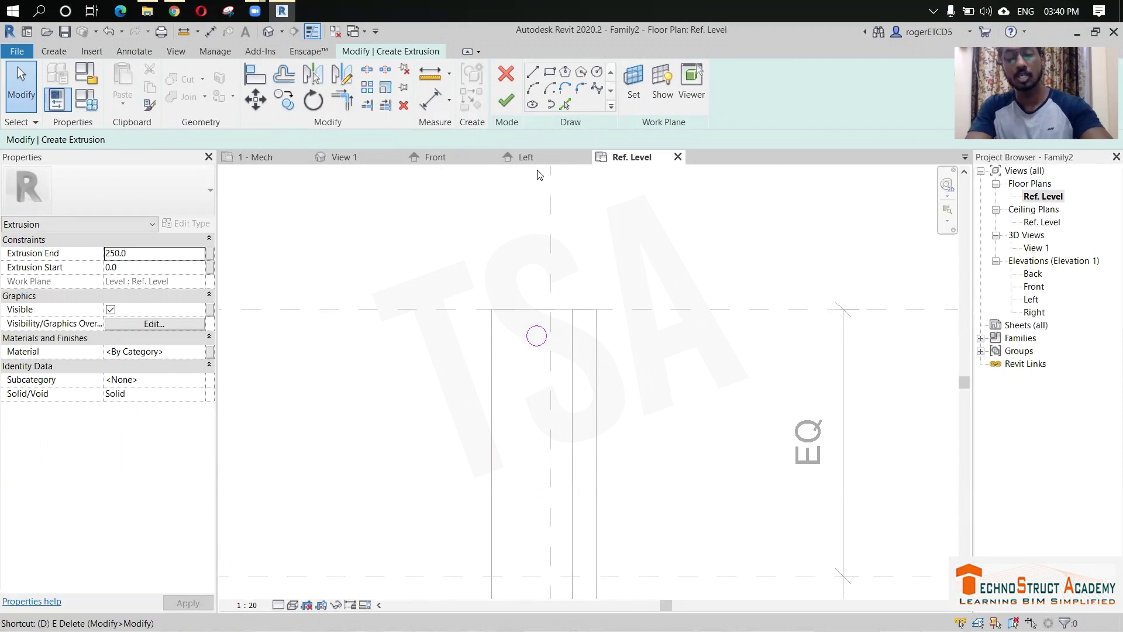
key(i)
scroll(524, 353, up, 2)
click(533, 258)
click(553, 335)
click(405, 314)
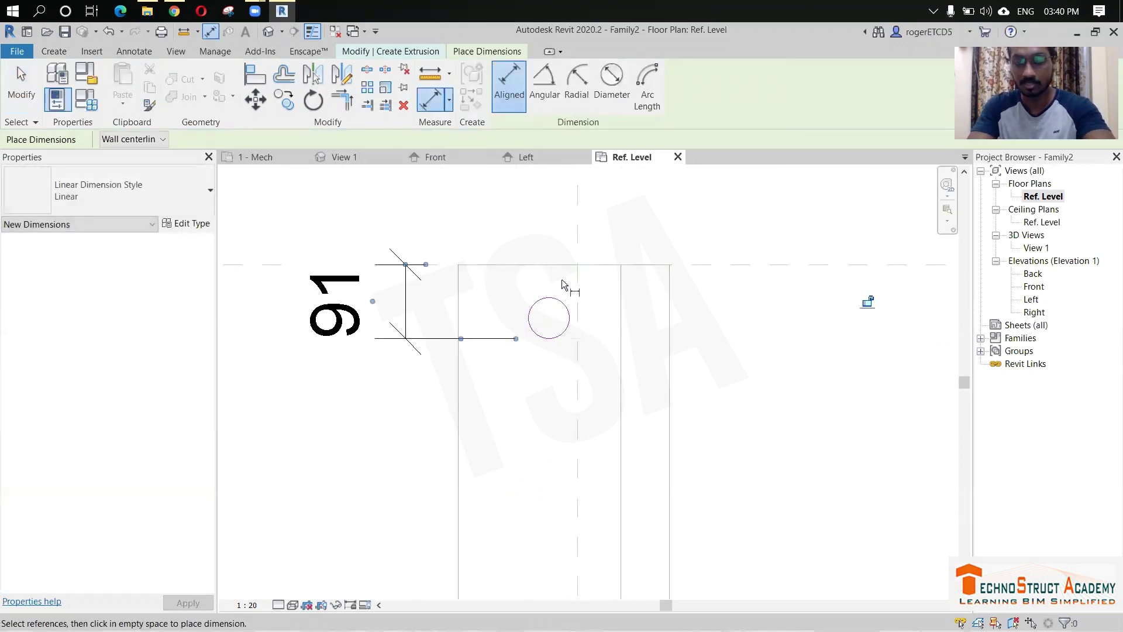
scroll(561, 280, down, 6)
scroll(556, 486, up, 3)
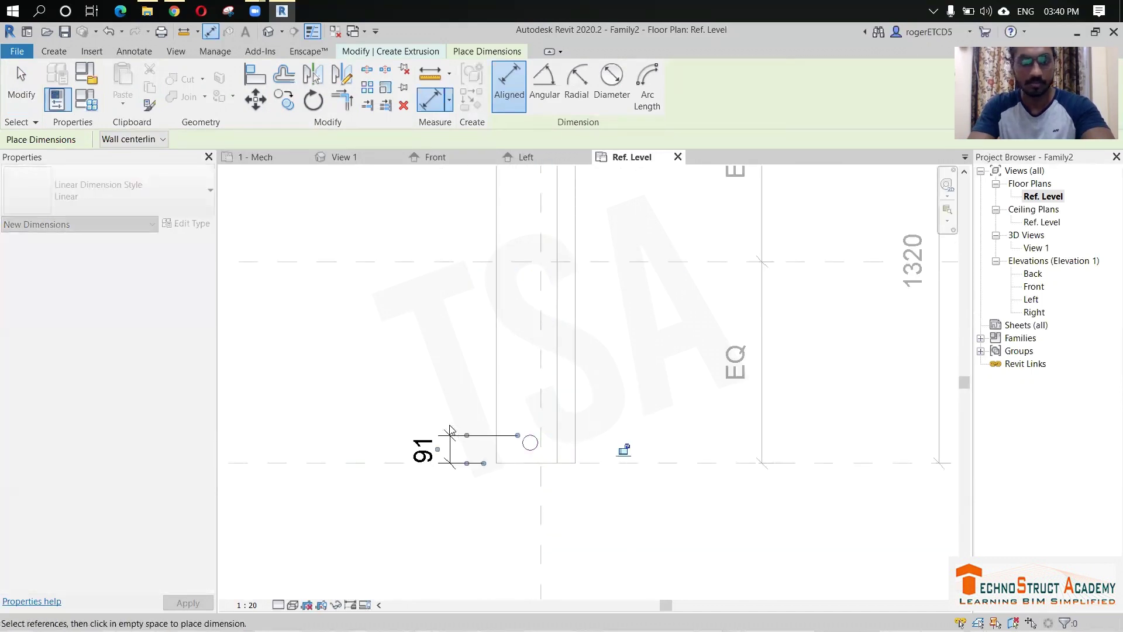
Step: Lock both circle offset dimensions and finish the circular extrusion sketch
key(Escape)
click(451, 450)
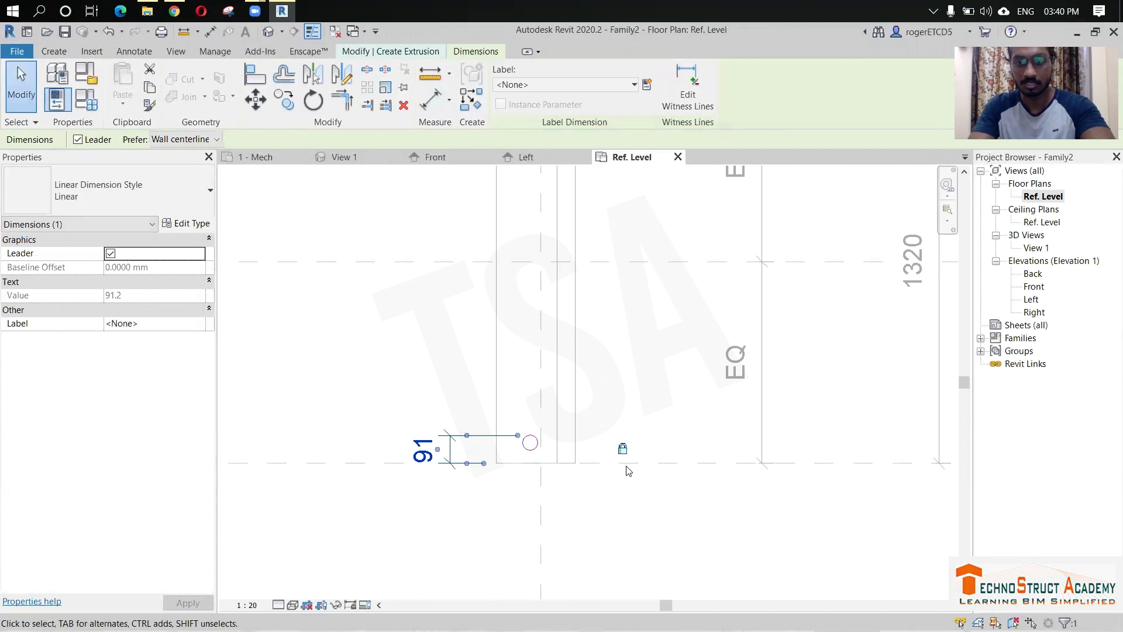
scroll(628, 471, down, 3)
scroll(728, 271, up, 3)
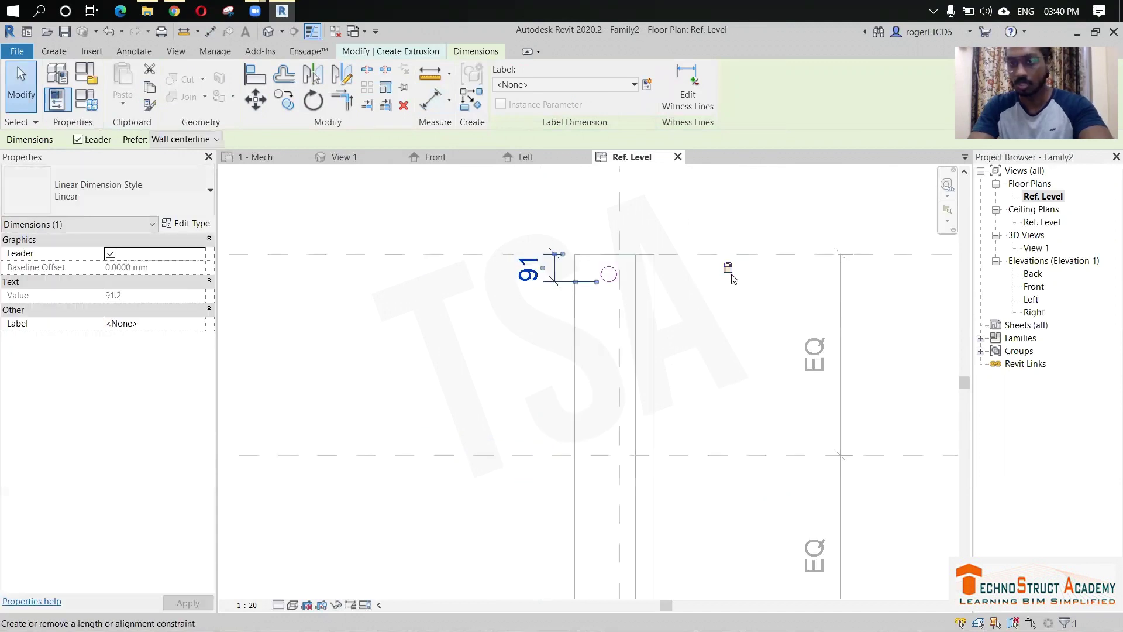
scroll(733, 279, down, 3)
click(537, 297)
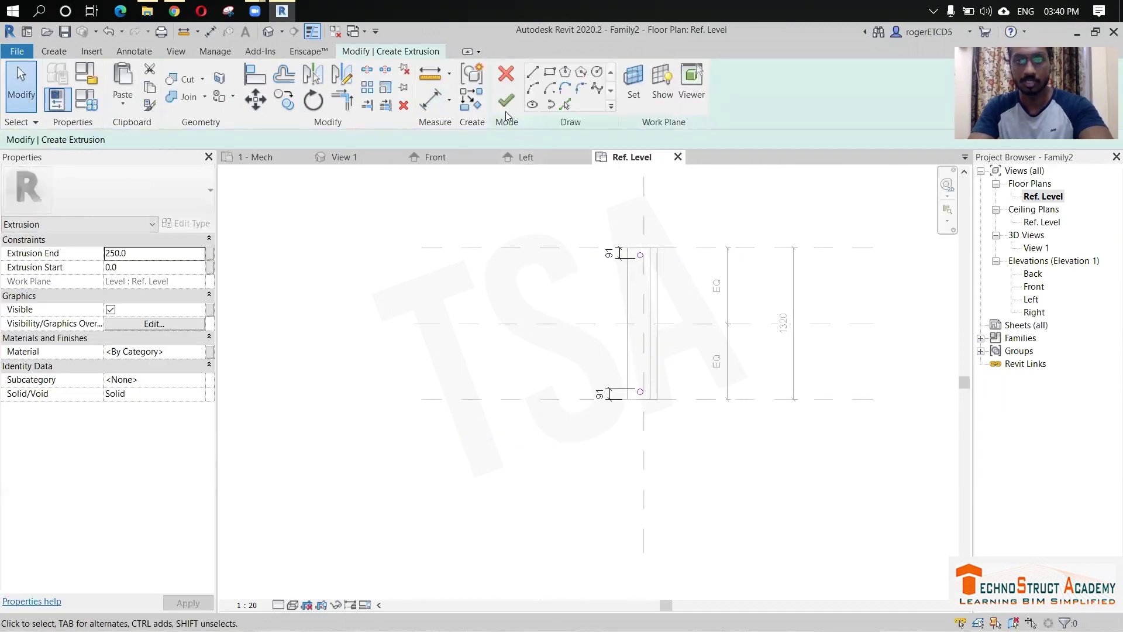
click(505, 79)
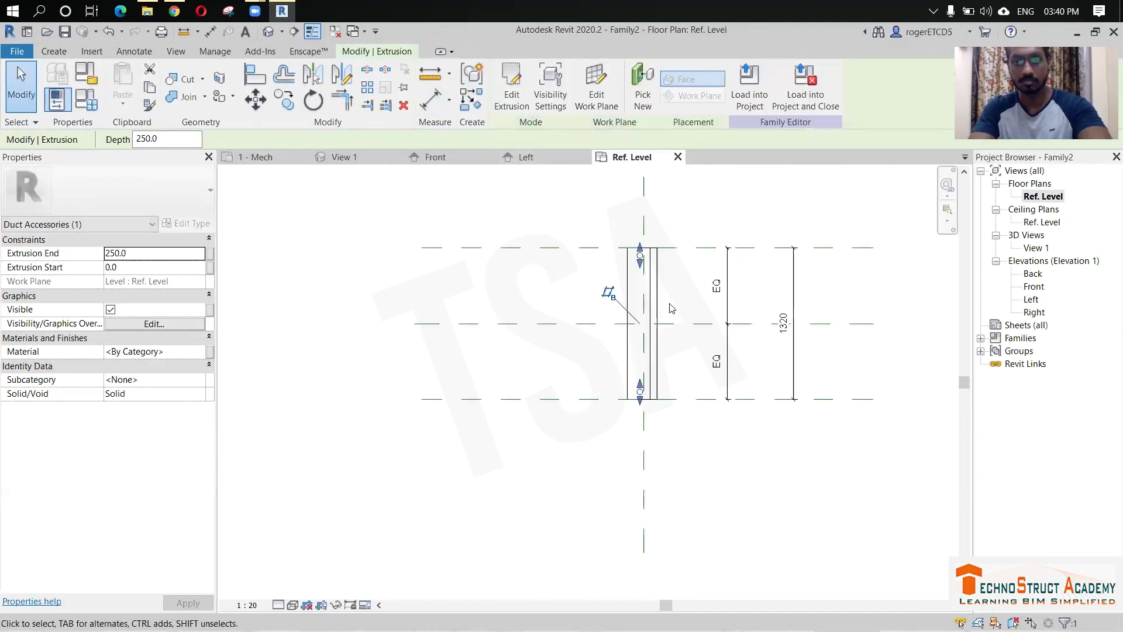
Step: In the Front elevation, add an aligned dimension from the reference level to the rod's upper edge
double_click(1034, 287)
key(i)
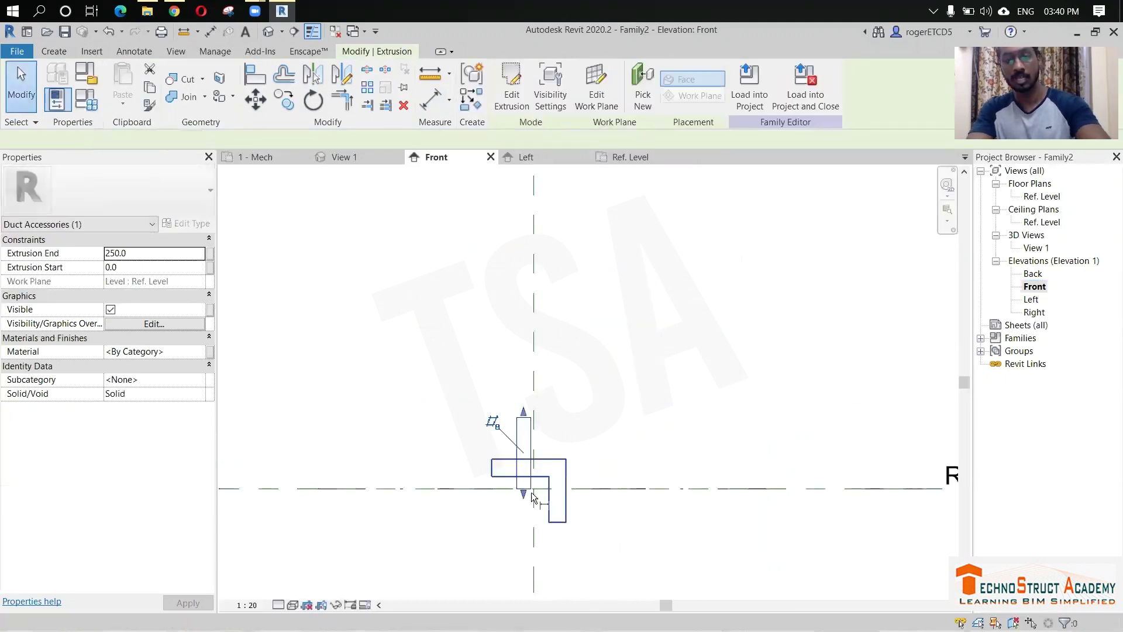
click(466, 490)
click(529, 416)
click(449, 404)
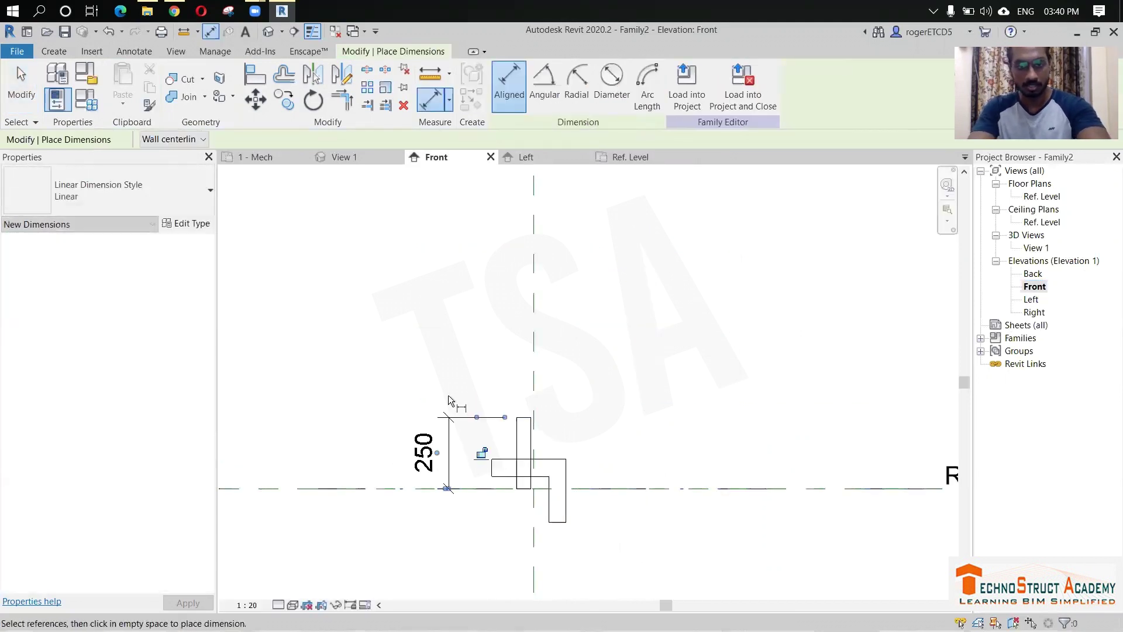
key(Escape)
key(Escape)
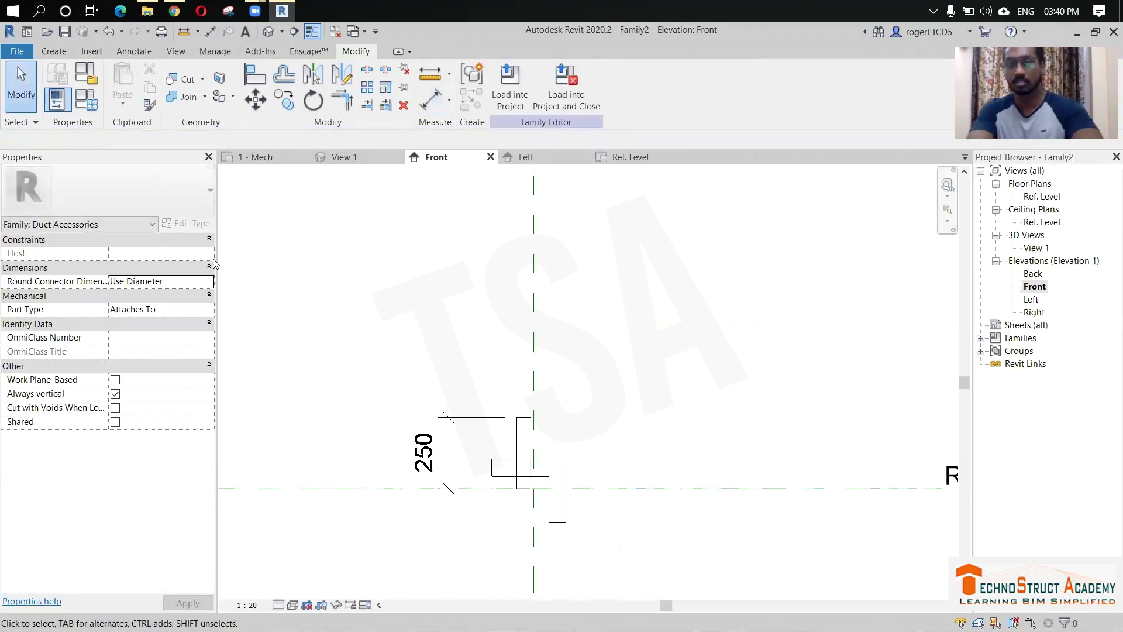
Step: From the 3D view, add an instance family parameter named Width, of type Length and grouped under Dimensions
double_click(1036, 248)
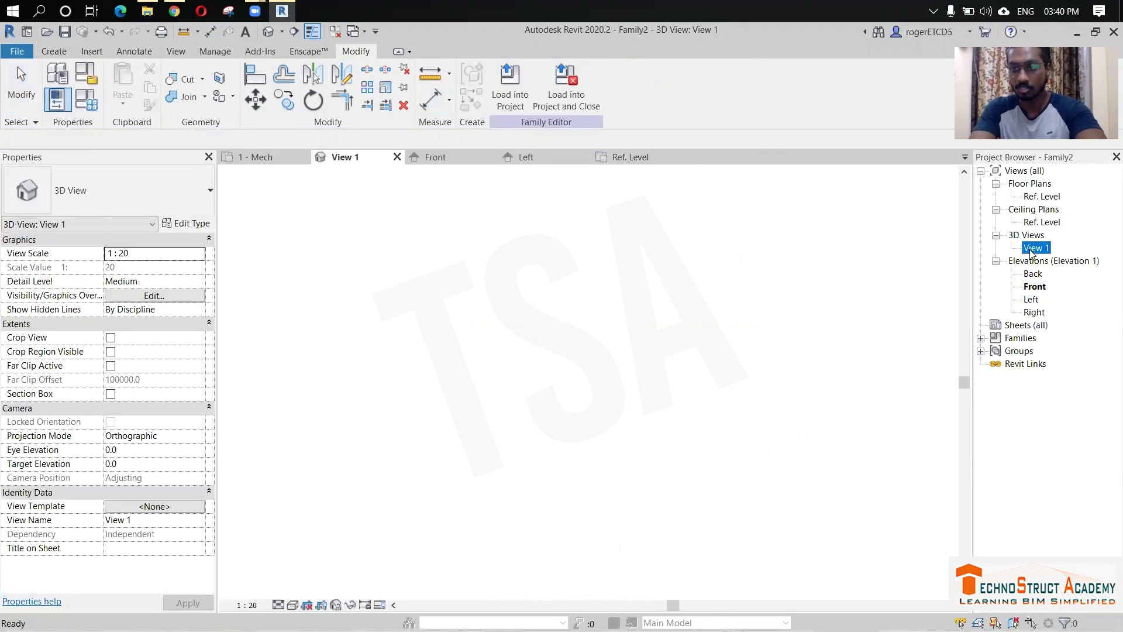
mouse_move(499, 286)
shift+middle_down()
mouse_move(595, 322)
mouse_move(611, 304)
mouse_move(512, 328)
mouse_move(519, 371)
mouse_move(577, 384)
mouse_move(406, 451)
shift+middle_up()
click(594, 292)
click(406, 452)
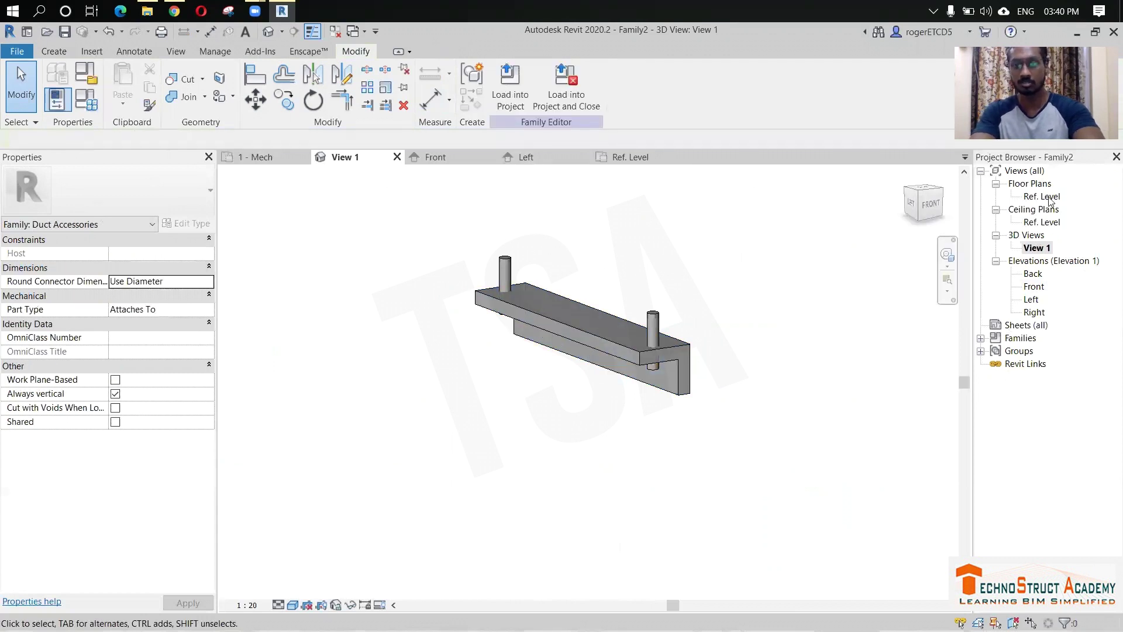
click(89, 105)
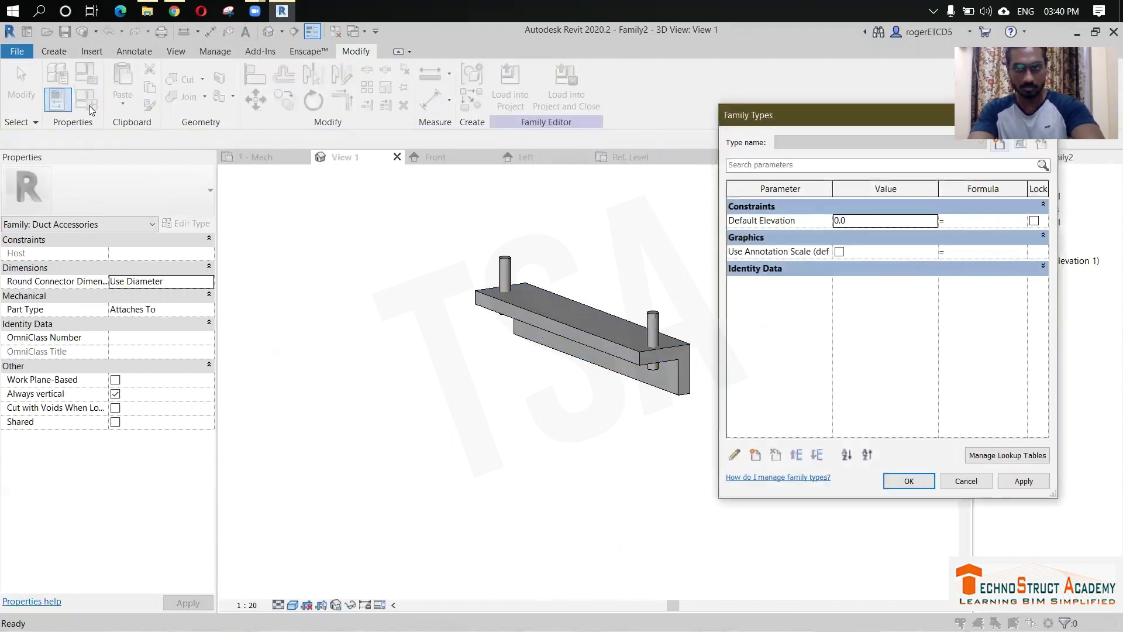
click(756, 456)
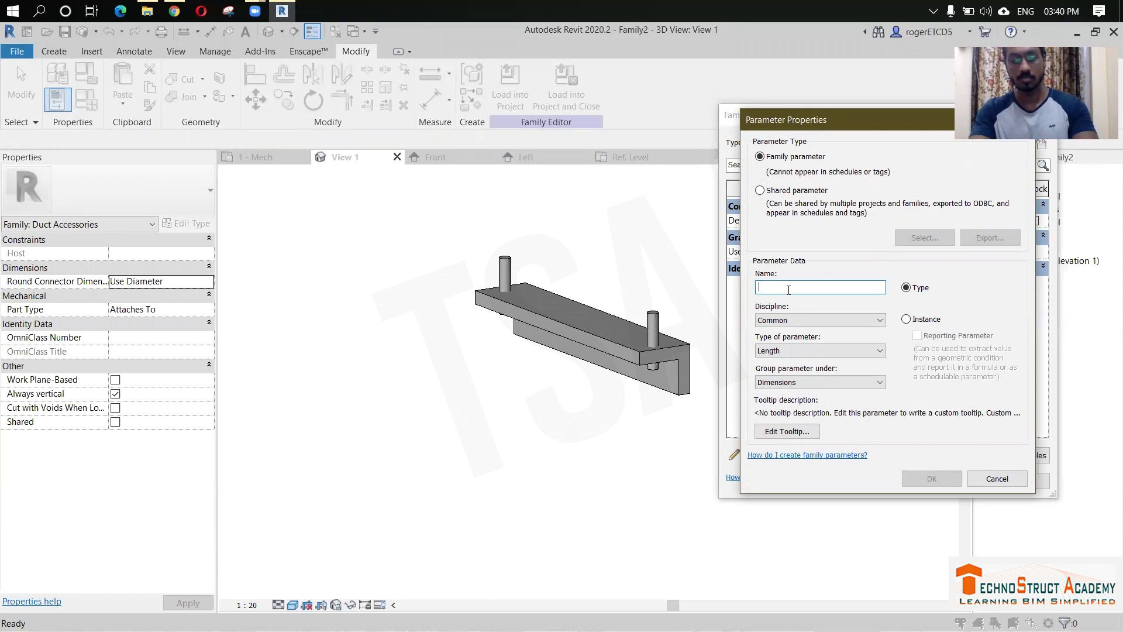
text(idth)
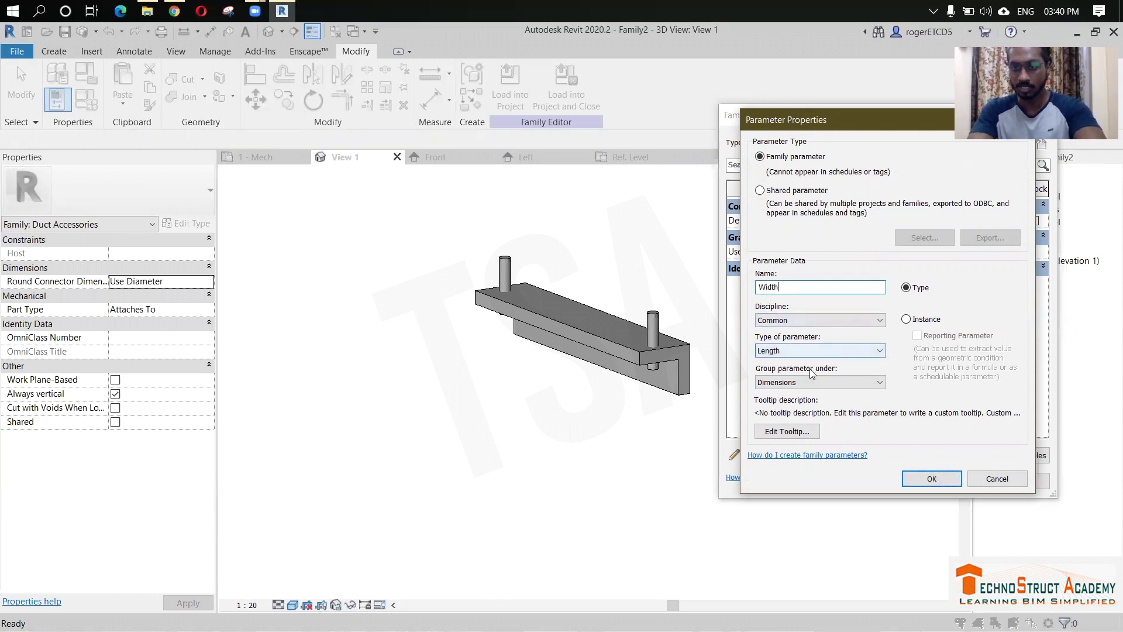
click(908, 319)
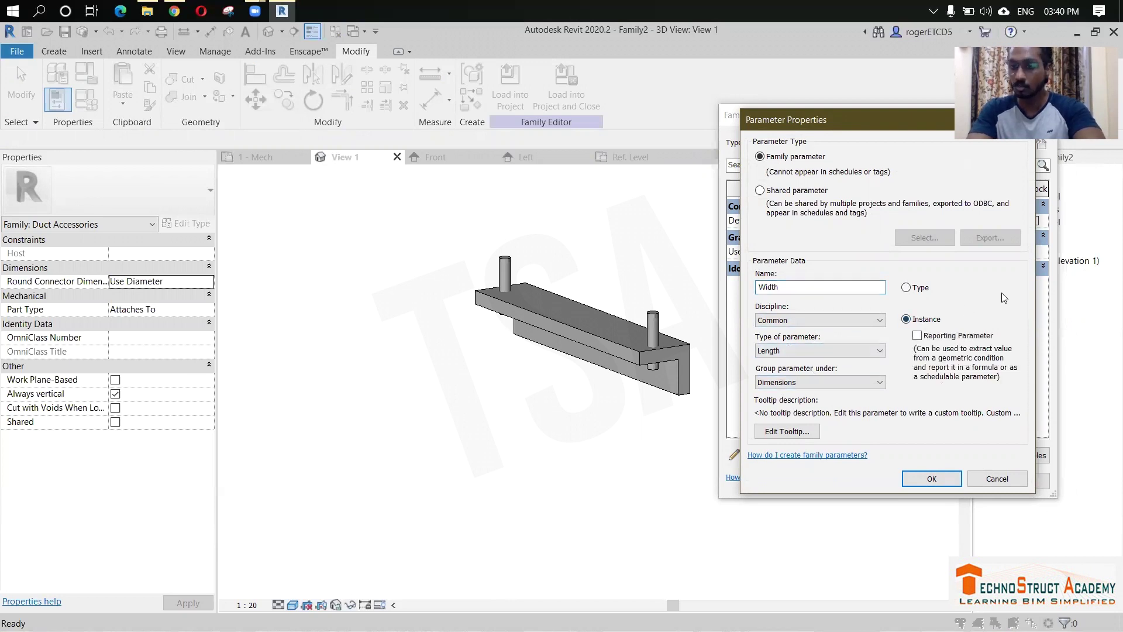
click(931, 479)
Step: Add an instance length parameter named Rod Length under Dimensions and apply the family type changes
click(756, 456)
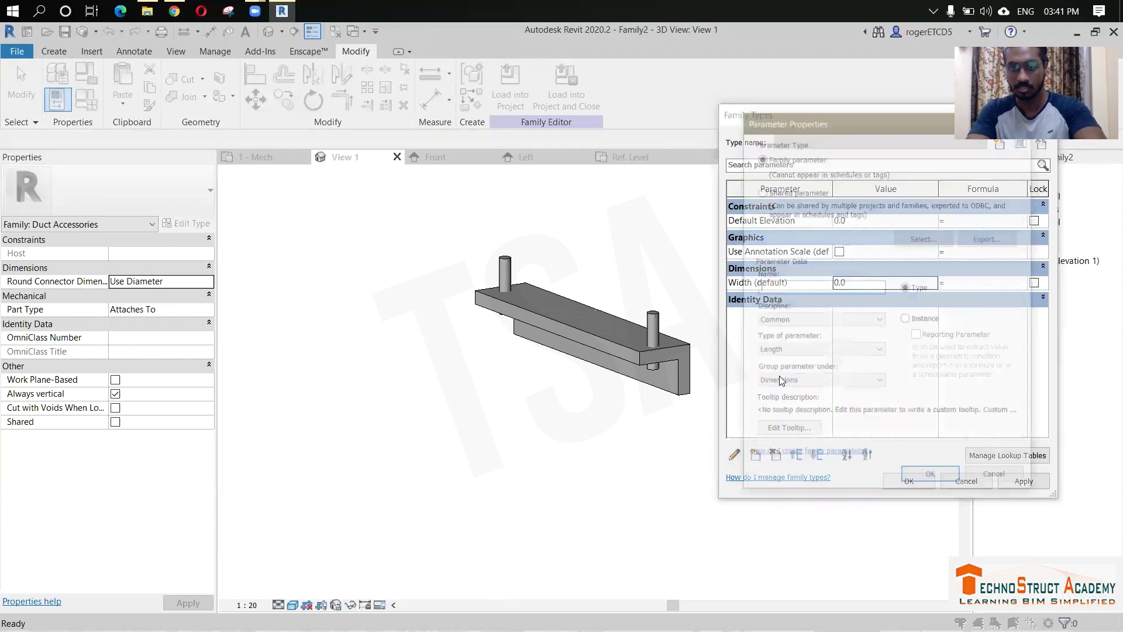
text(Rod Length)
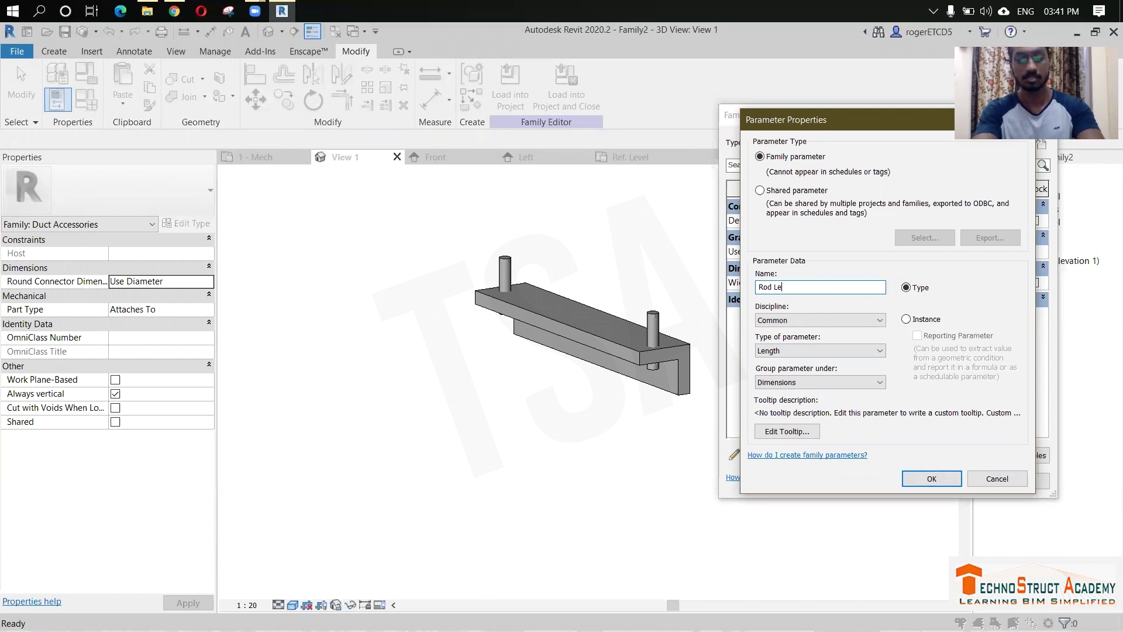
click(929, 320)
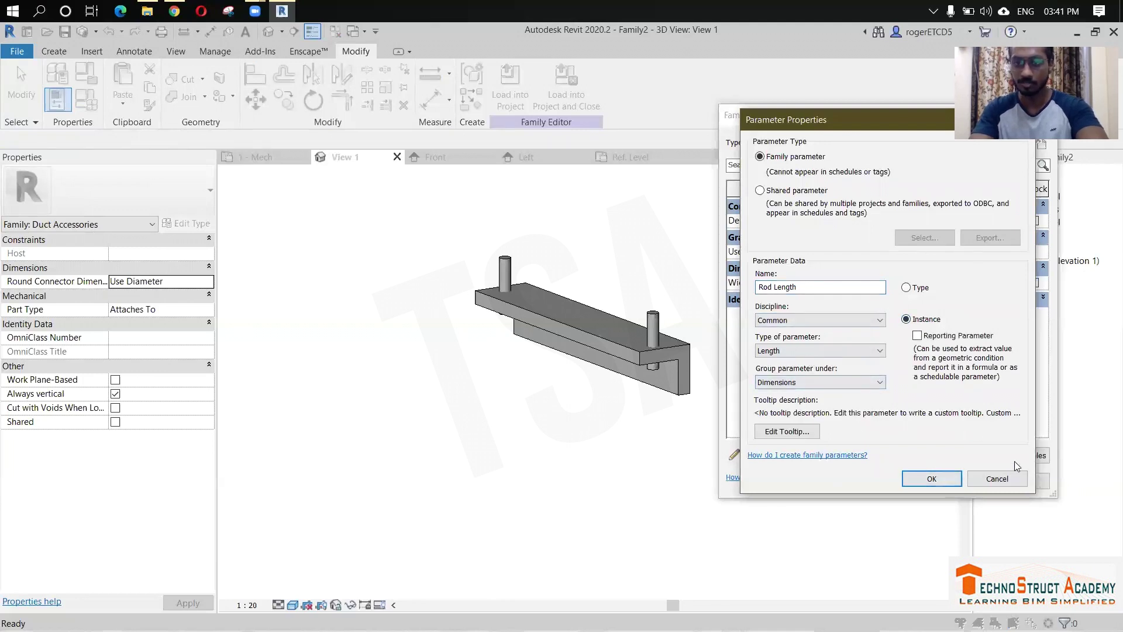
click(944, 478)
click(1018, 480)
click(906, 483)
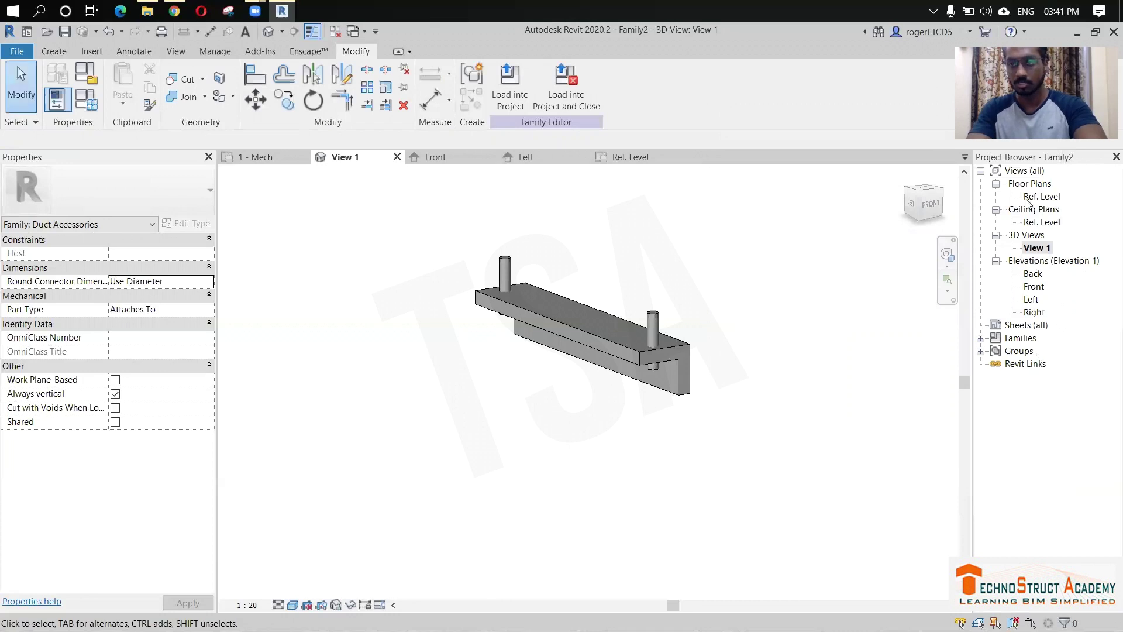
Step: In the Ref. Level plan, label the overall dimension between the outer reference planes with the Width parameter
double_click(1036, 196)
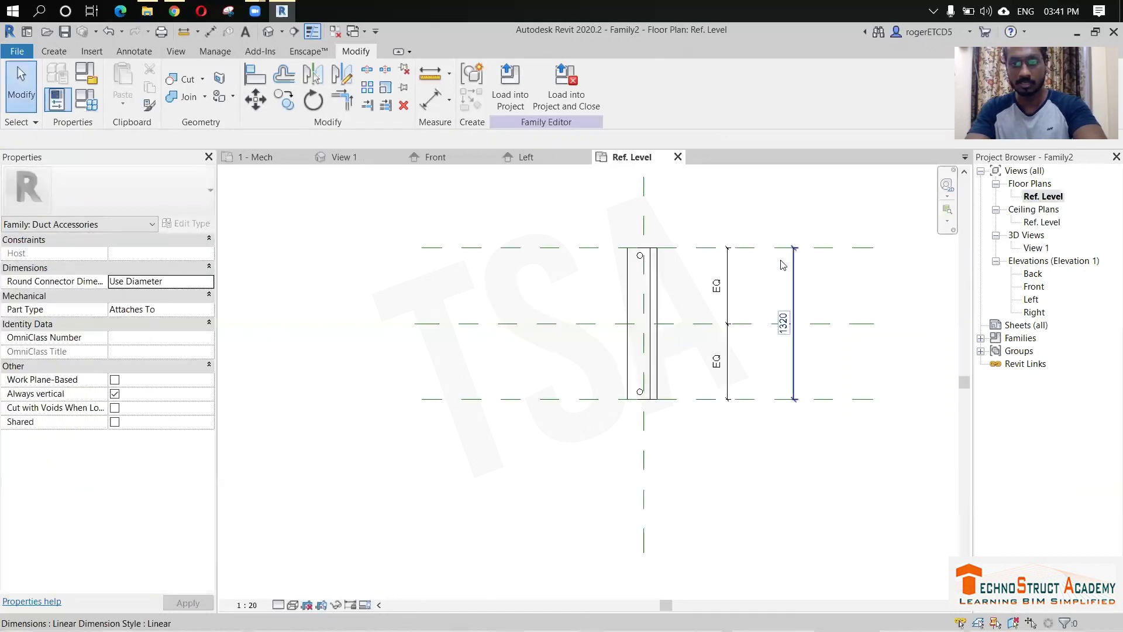
click(798, 292)
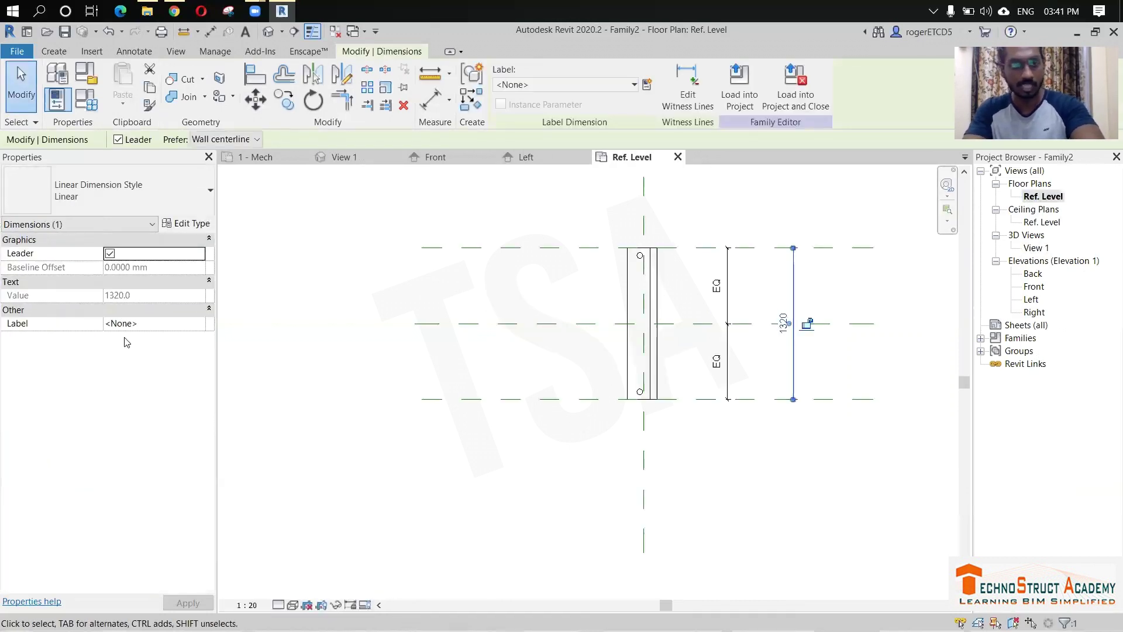
click(199, 323)
click(199, 324)
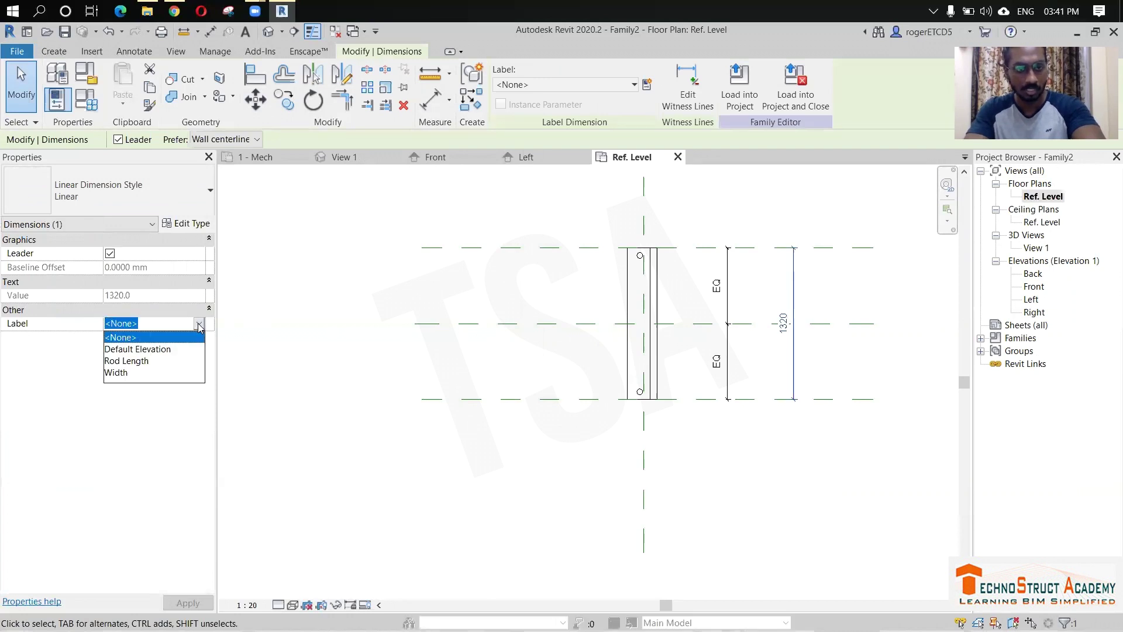
click(120, 373)
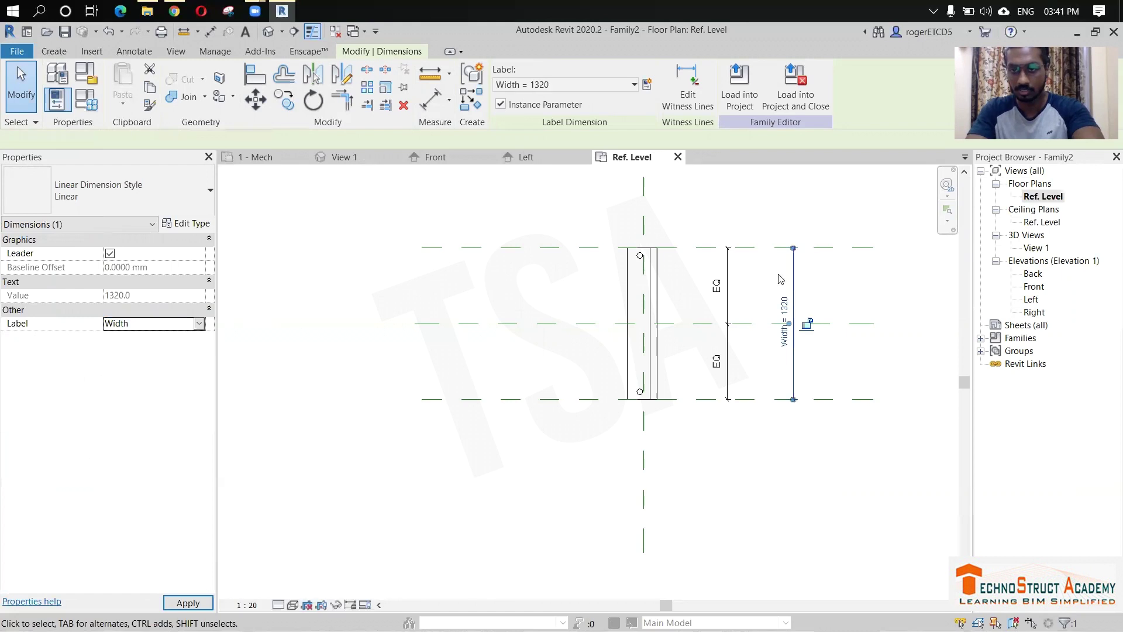
click(853, 383)
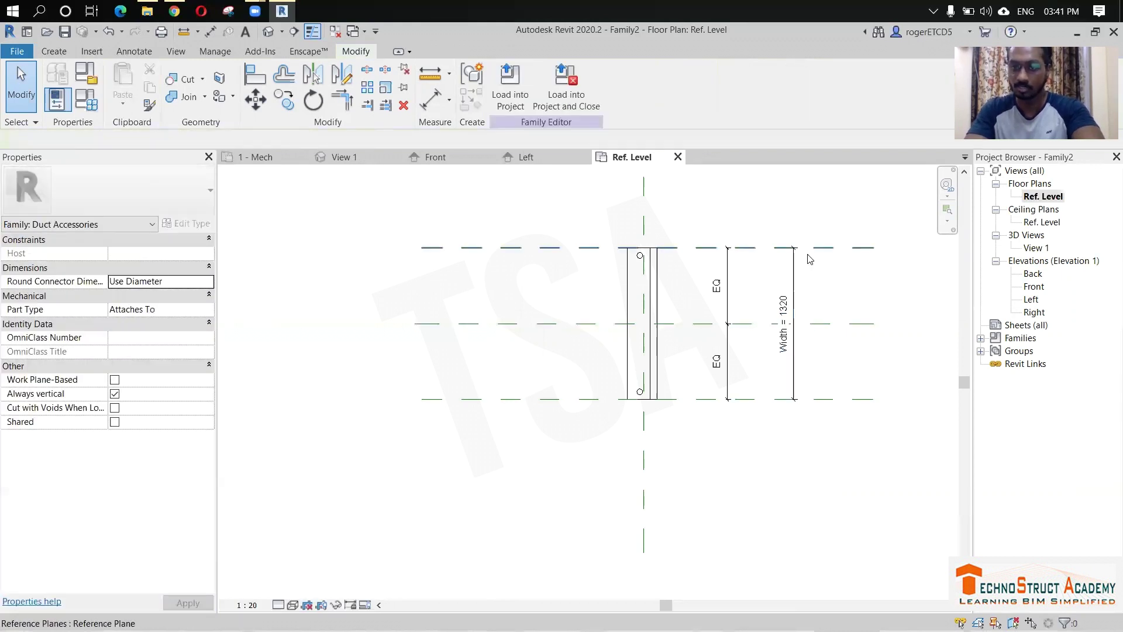
Step: In the Front elevation, label the rod's height dimension with the Rod Length parameter
click(1034, 286)
double_click(1034, 287)
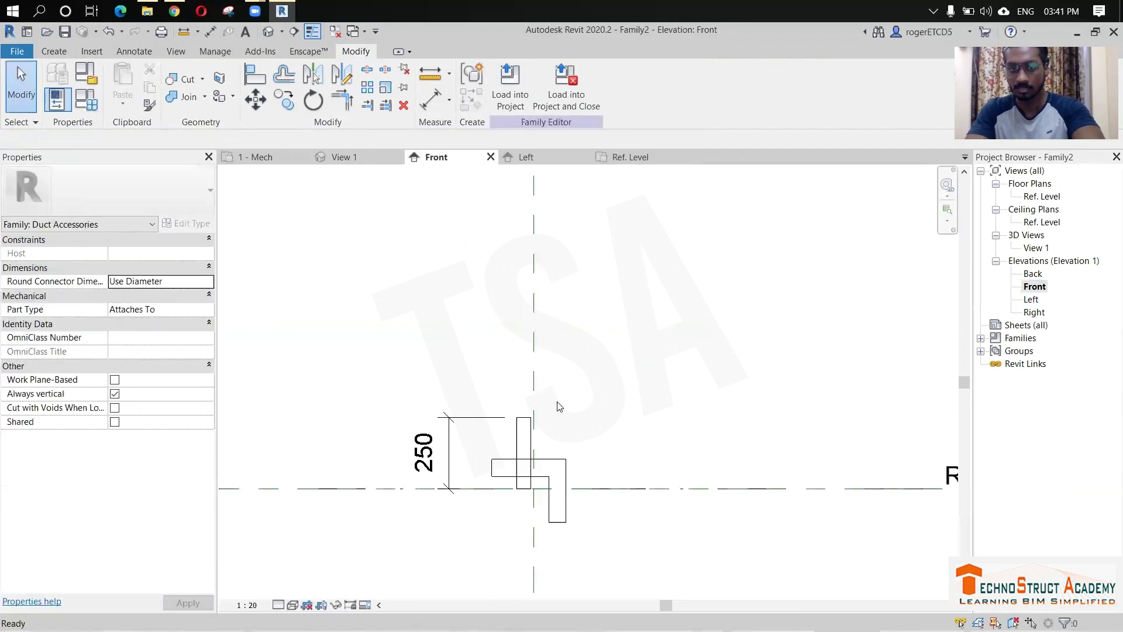
click(448, 450)
click(190, 327)
click(199, 324)
click(127, 364)
click(364, 509)
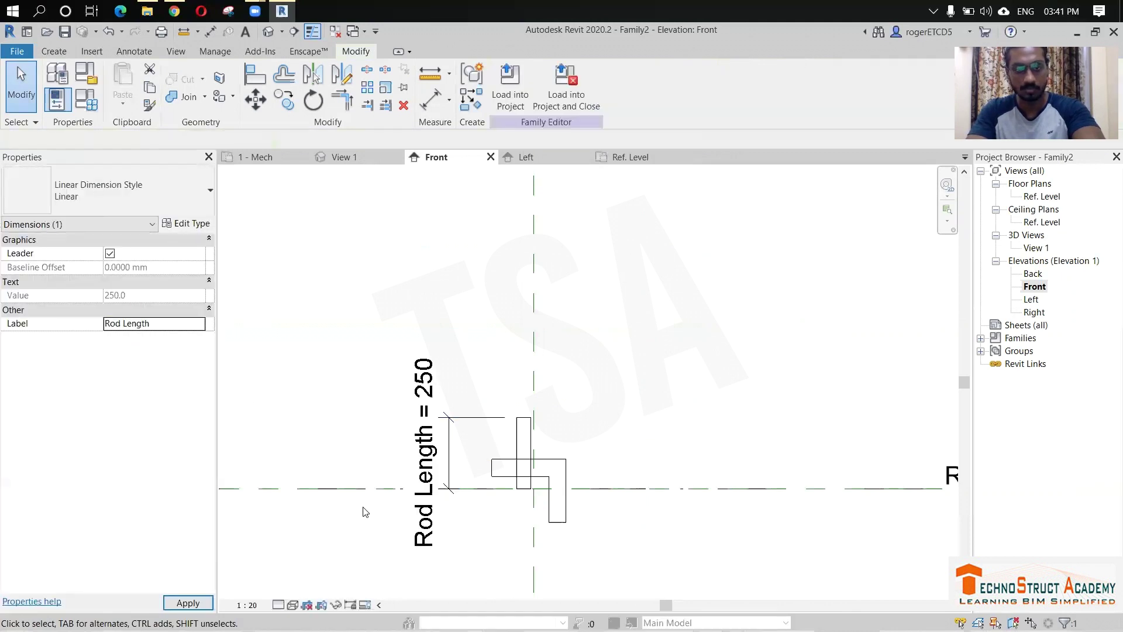
Step: With the 3D view open, set the Width parameter to 600 in the family types and apply it
scroll(346, 288, down, 3)
double_click(1033, 249)
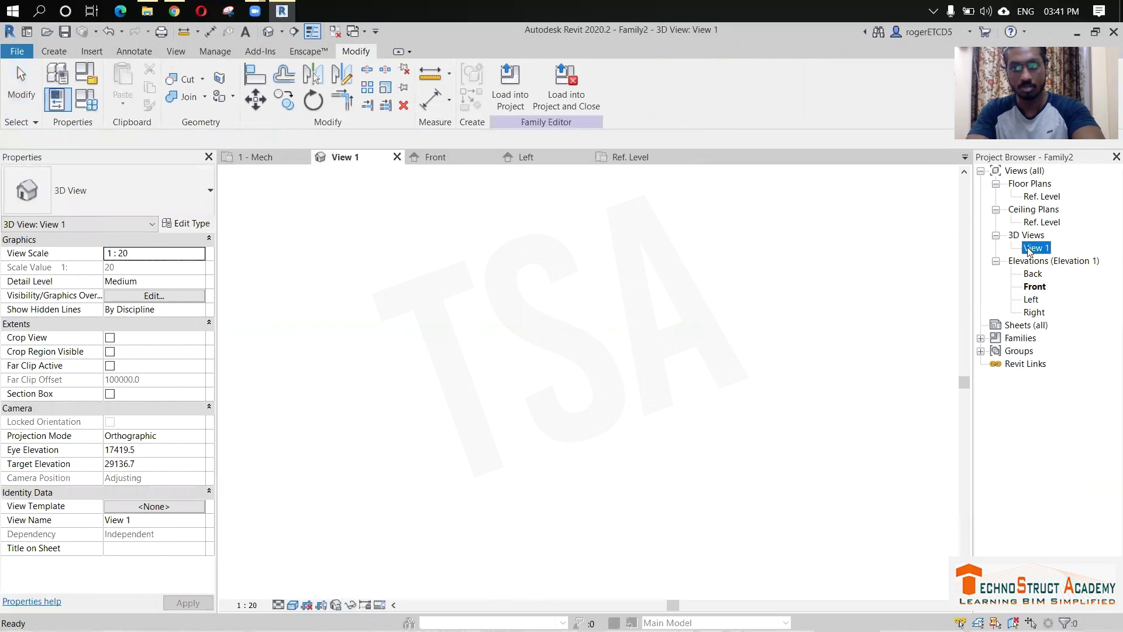
middle_drag(550, 384, 347, 523)
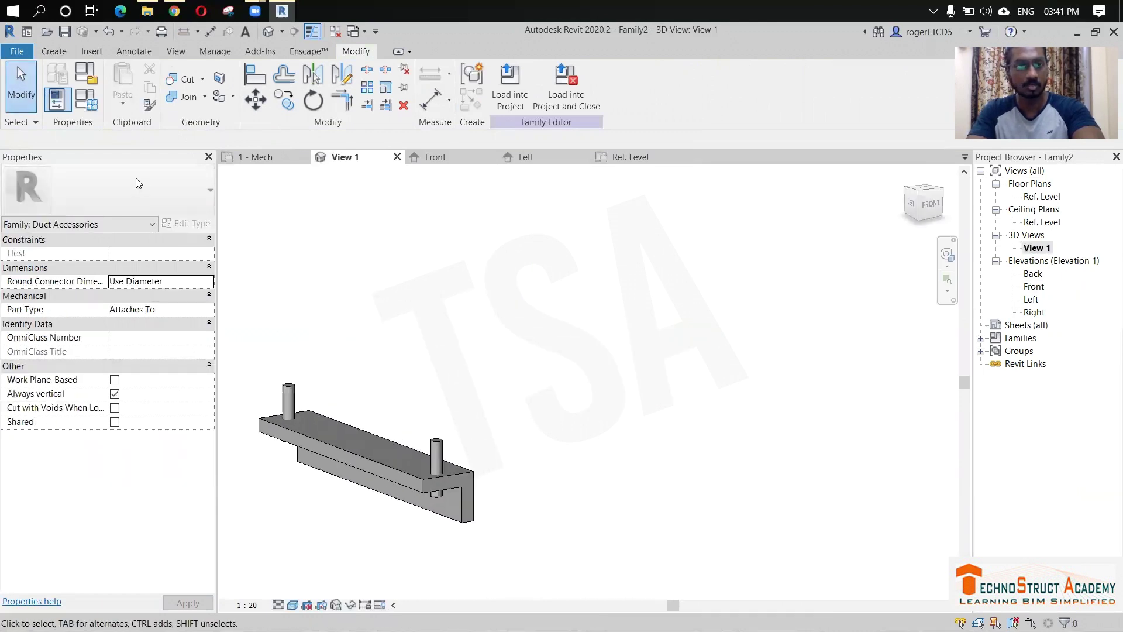
click(87, 99)
click(875, 298)
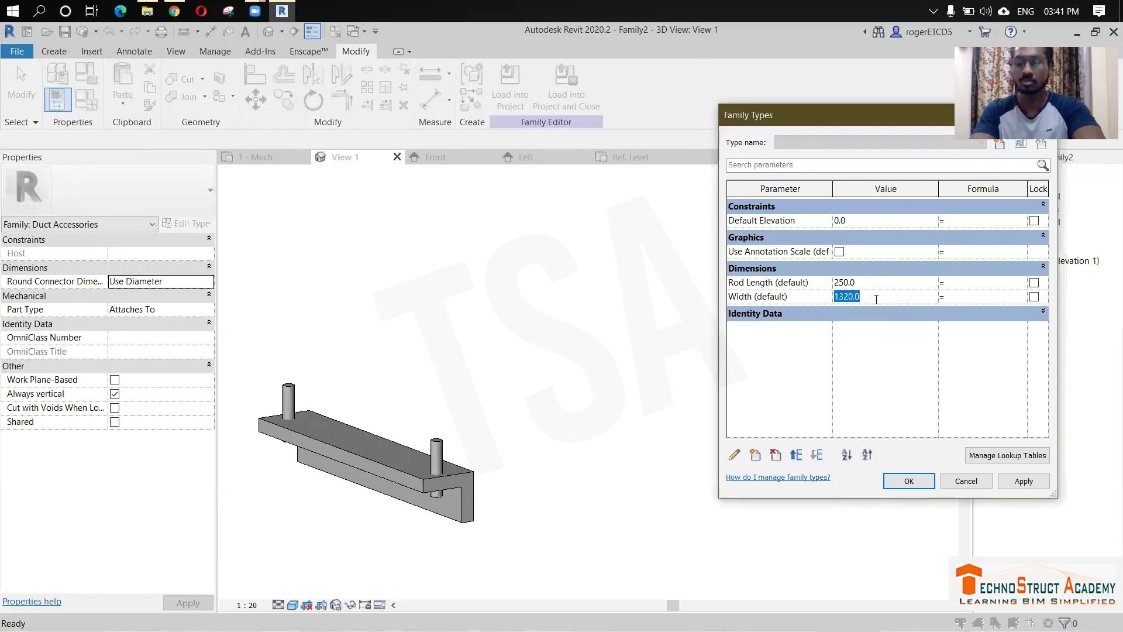
text(6)
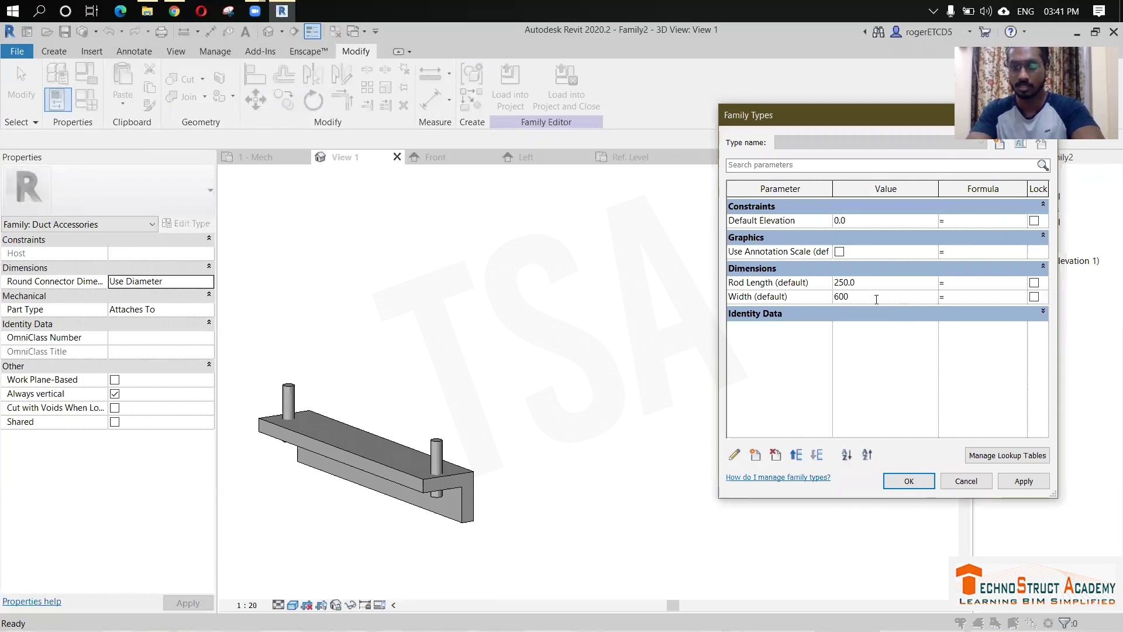
text(00)
click(1024, 481)
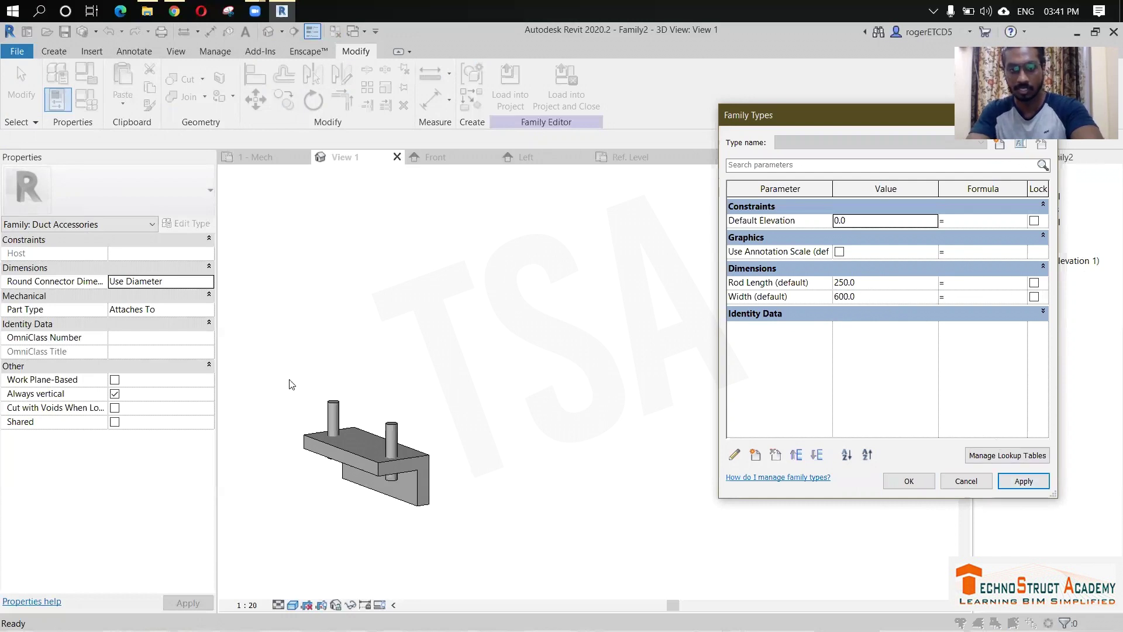
Step: Set the Rod Length parameter to 1000 and the Width parameter to 1000, applying each value, and close the family types
click(889, 282)
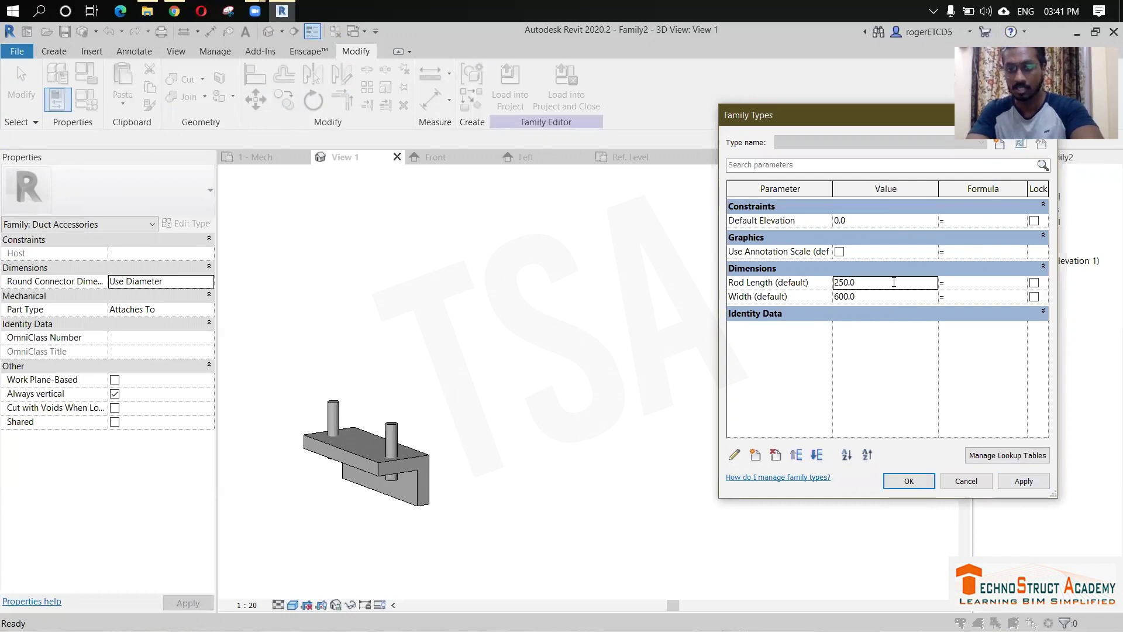
text(1000)
click(1009, 485)
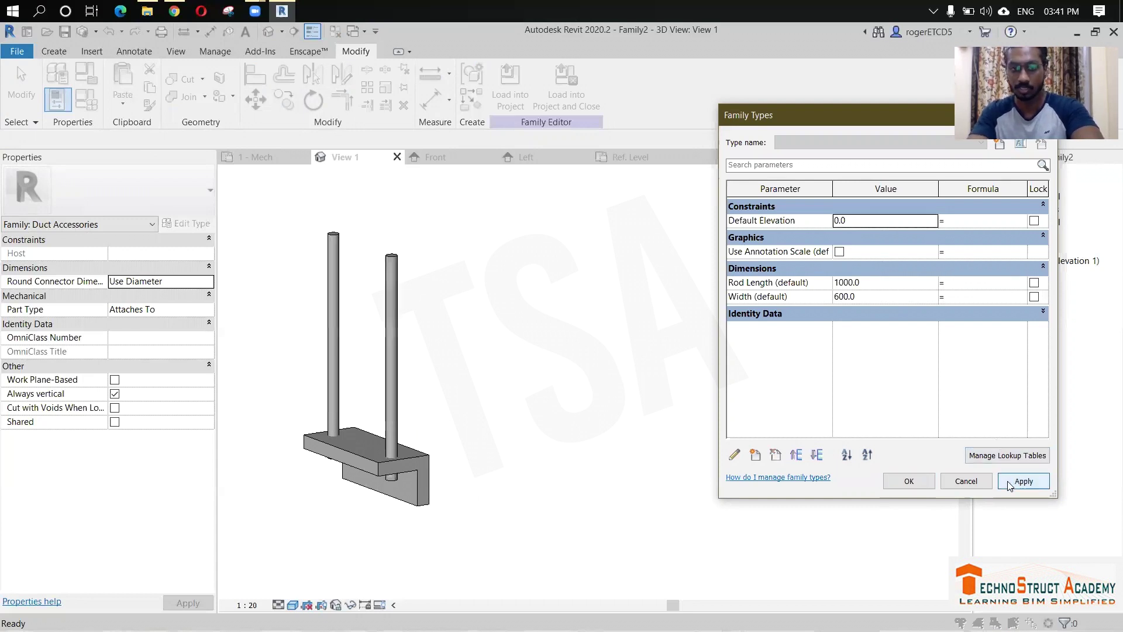
click(891, 296)
text(1)
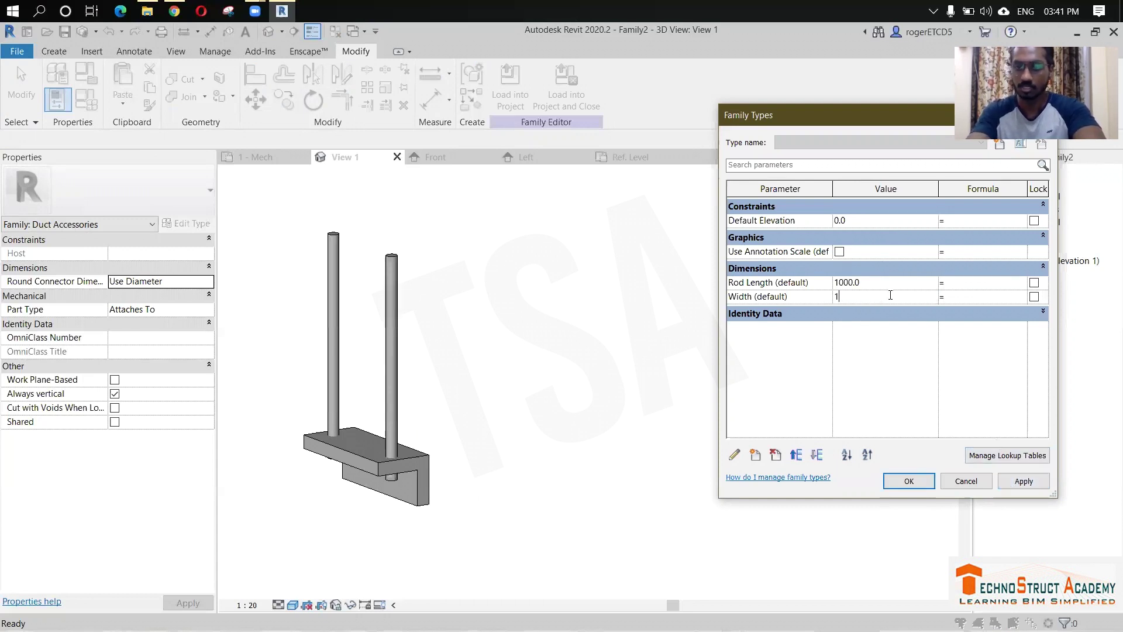
text(000)
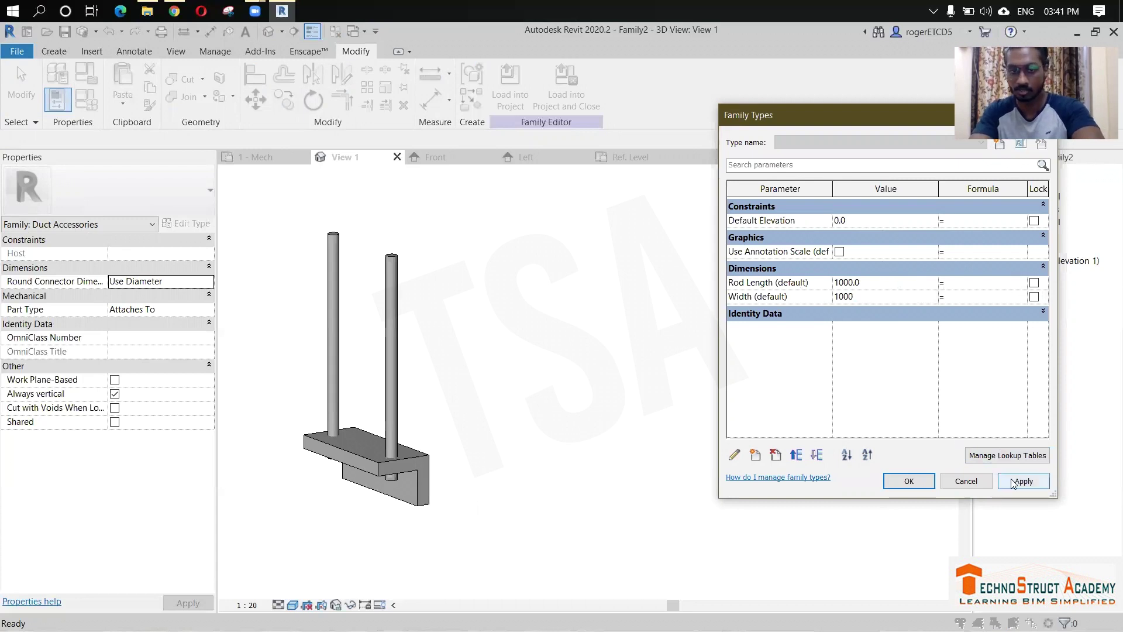
click(1023, 480)
click(924, 485)
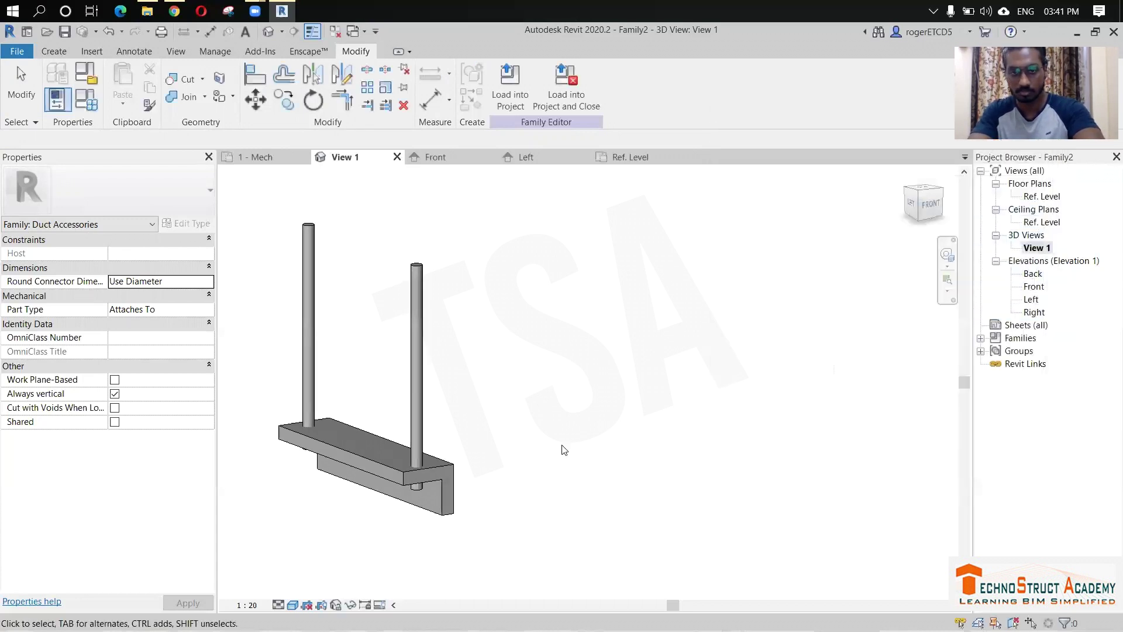
Step: Select the L-shaped extrusion and inspect the resized support in 3D from the top front-left corner
click(412, 480)
shift+middle_drag(364, 401, 386, 398)
click(921, 188)
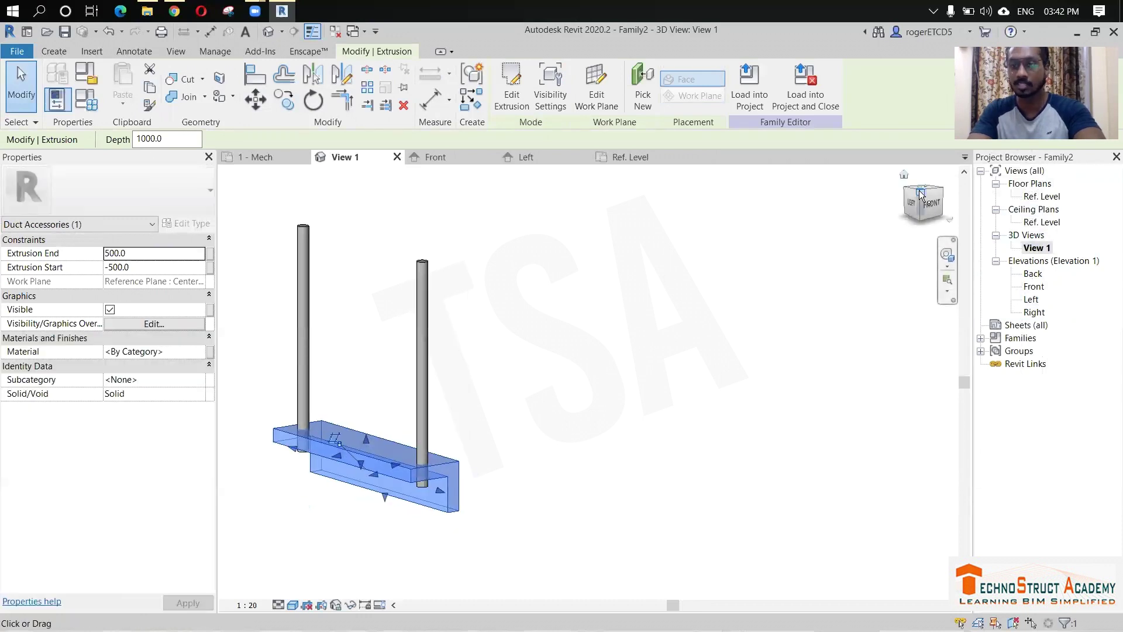
middle_drag(785, 357, 715, 399)
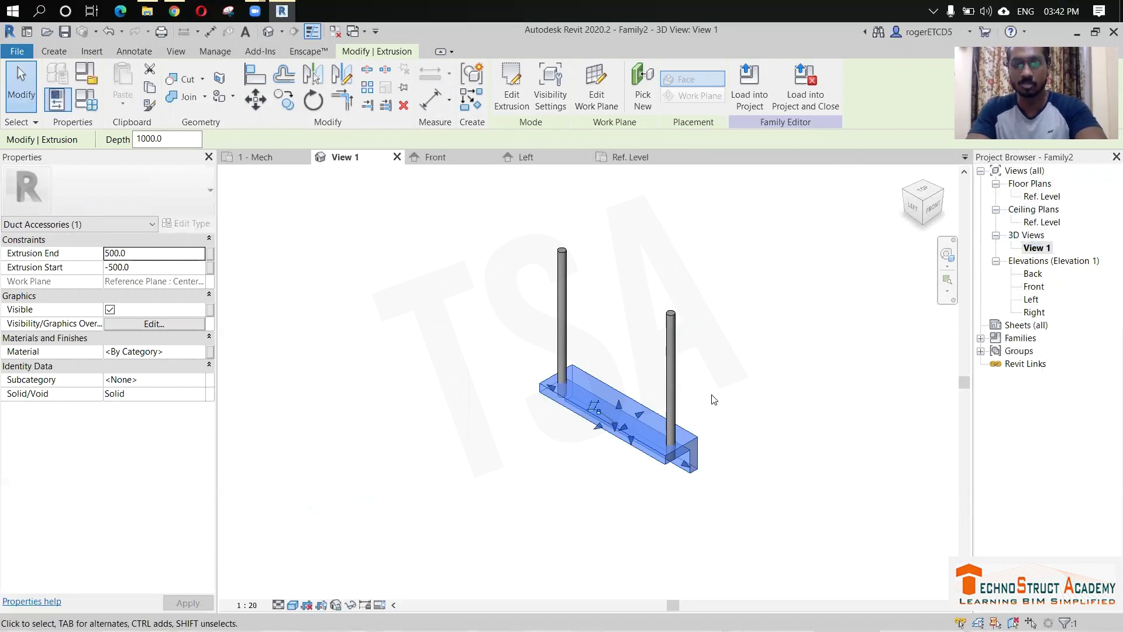